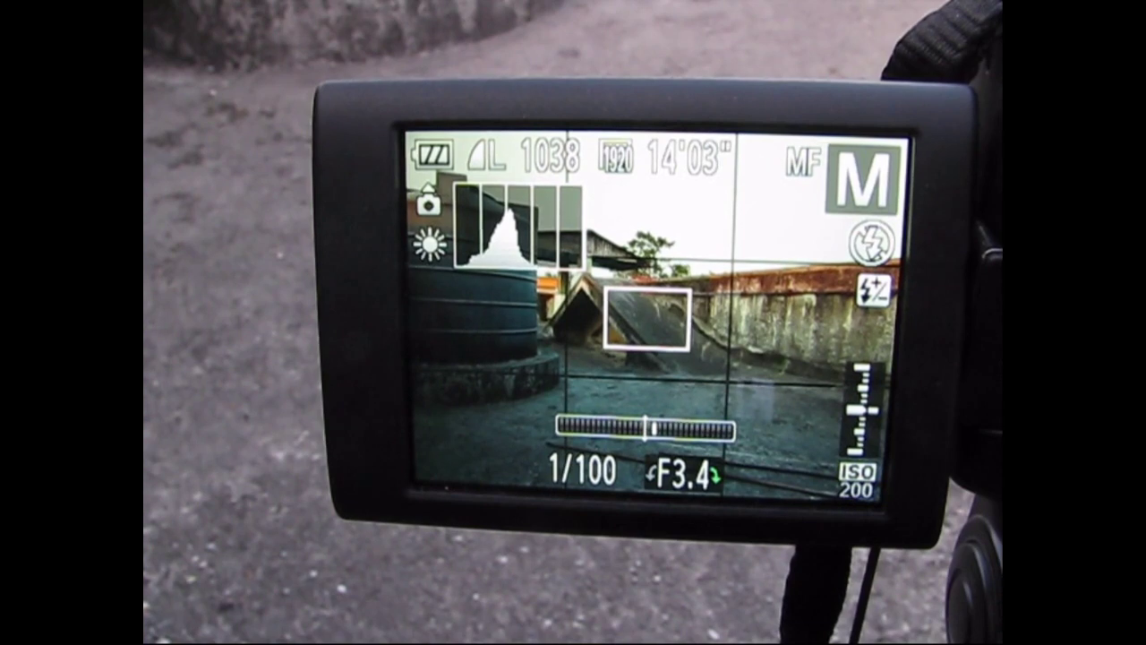
pyautogui.press('Down')
pyautogui.press('Right')
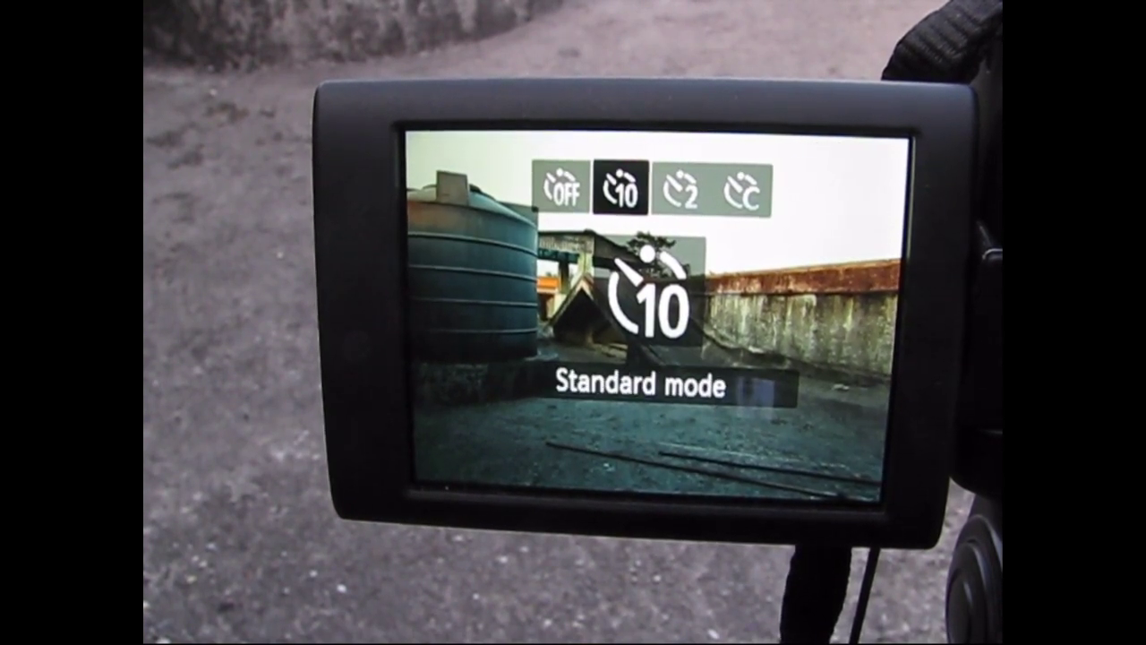
pyautogui.press('Return')
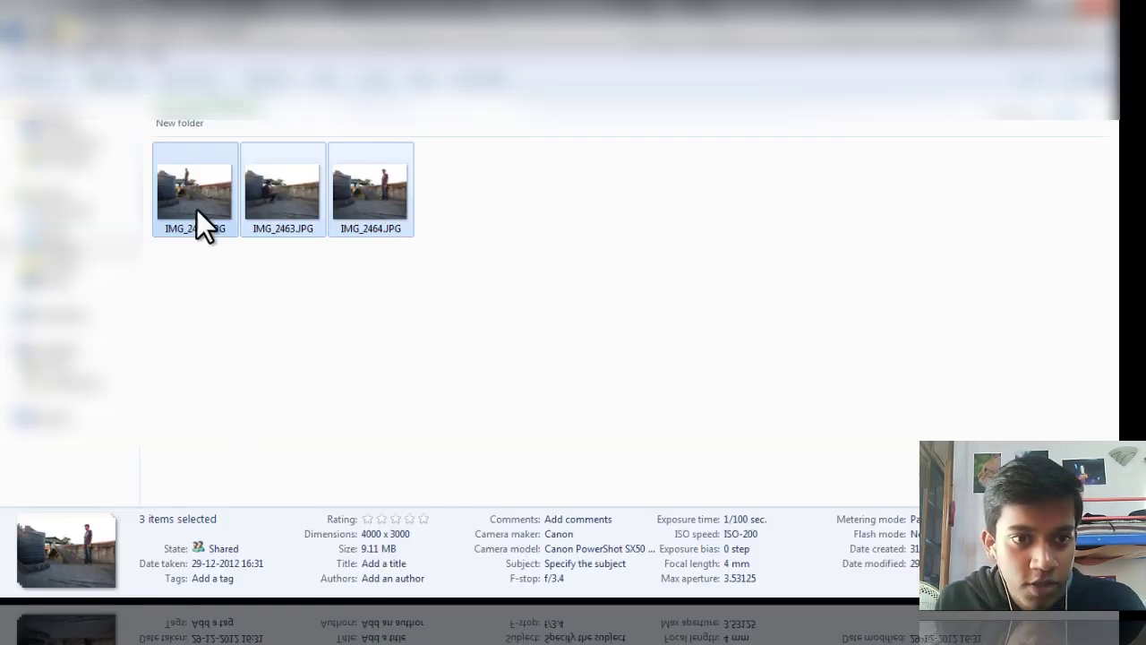
# Step: Select the three photos in the folder, open them in Photoshop, and maximize the IMG_2464.JPG document
pyautogui.keyDown('shift'); pyautogui.click(362, 189); pyautogui.keyUp('shift')
pyautogui.moveTo(206, 195); pyautogui.dragTo(289, 287)
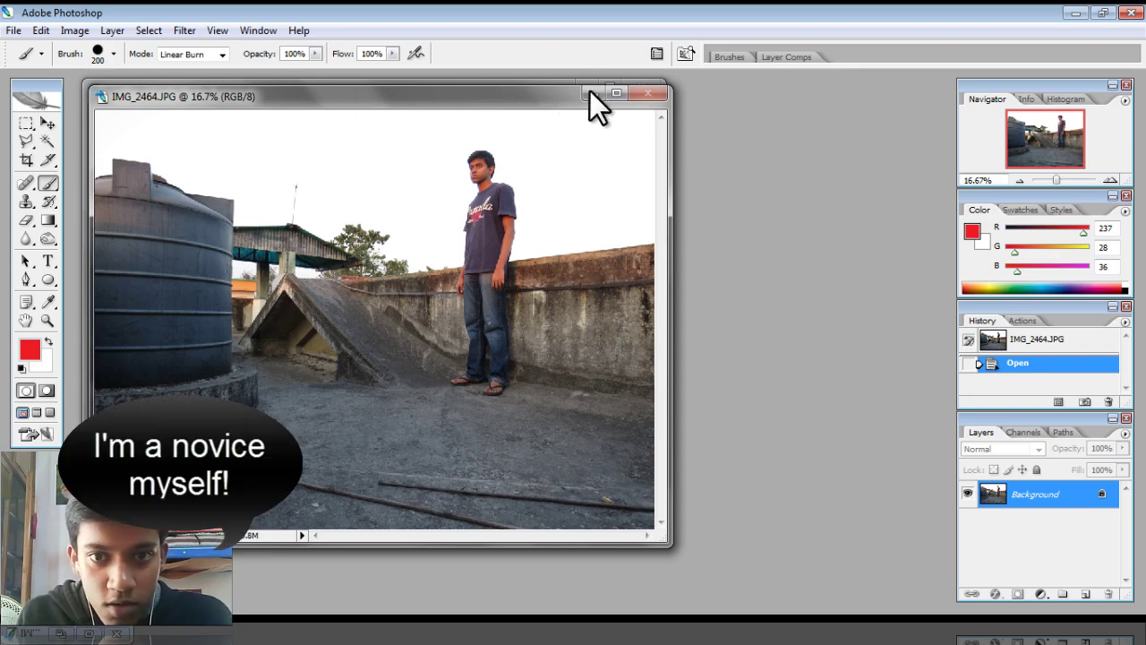
pyautogui.click(619, 93)
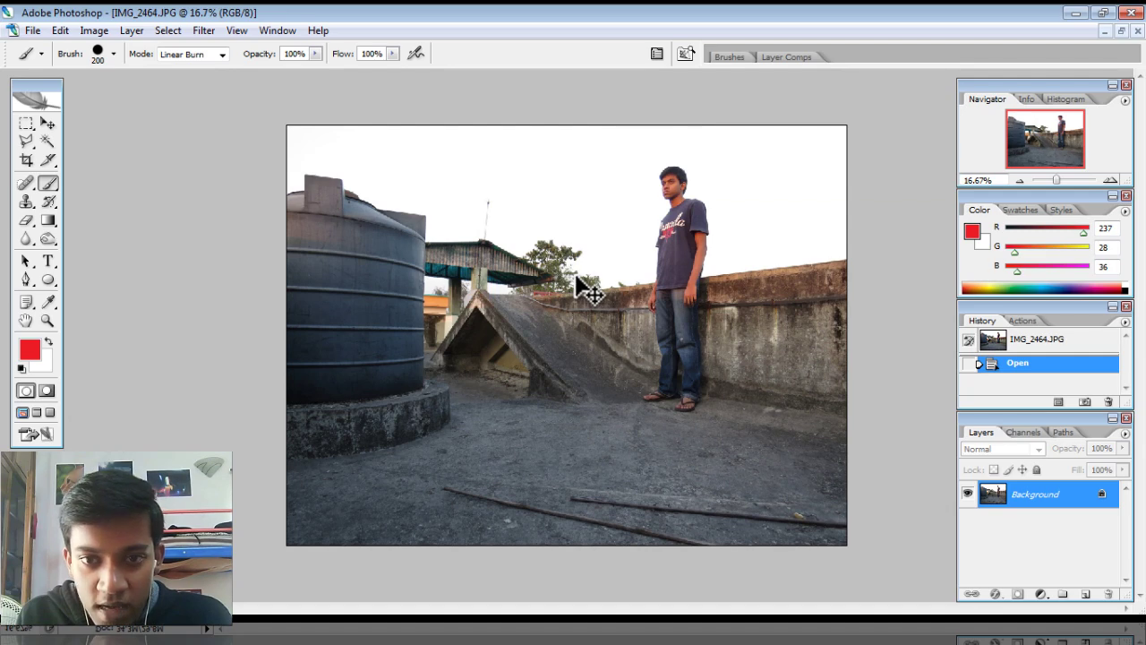
# Step: Copy the entire IMG_2464.JPG image and paste it as a new layer over the background of IMG_2463.JPG
pyautogui.hotkey('ctrl', 'a')
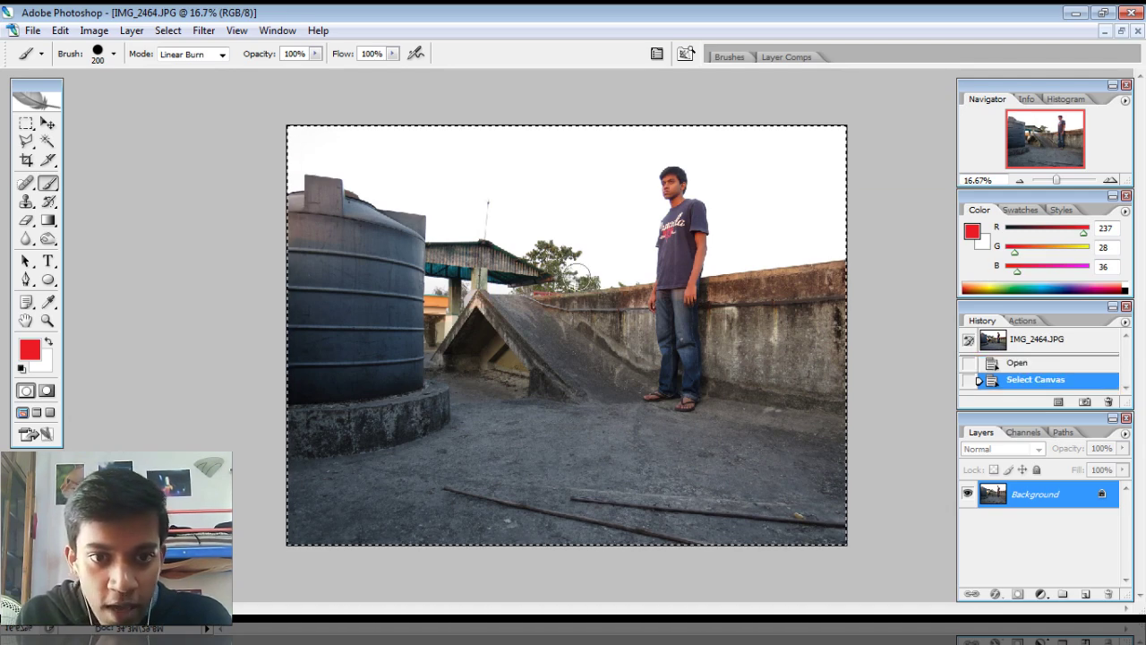
pyautogui.click(69, 31)
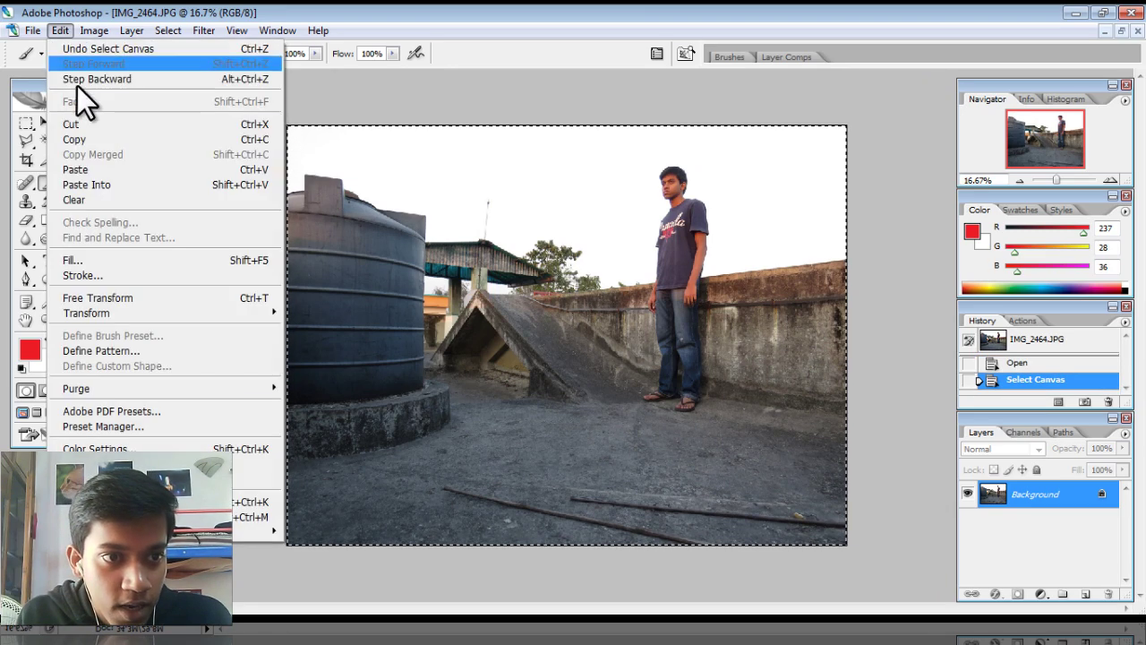
pyautogui.click(59, 29)
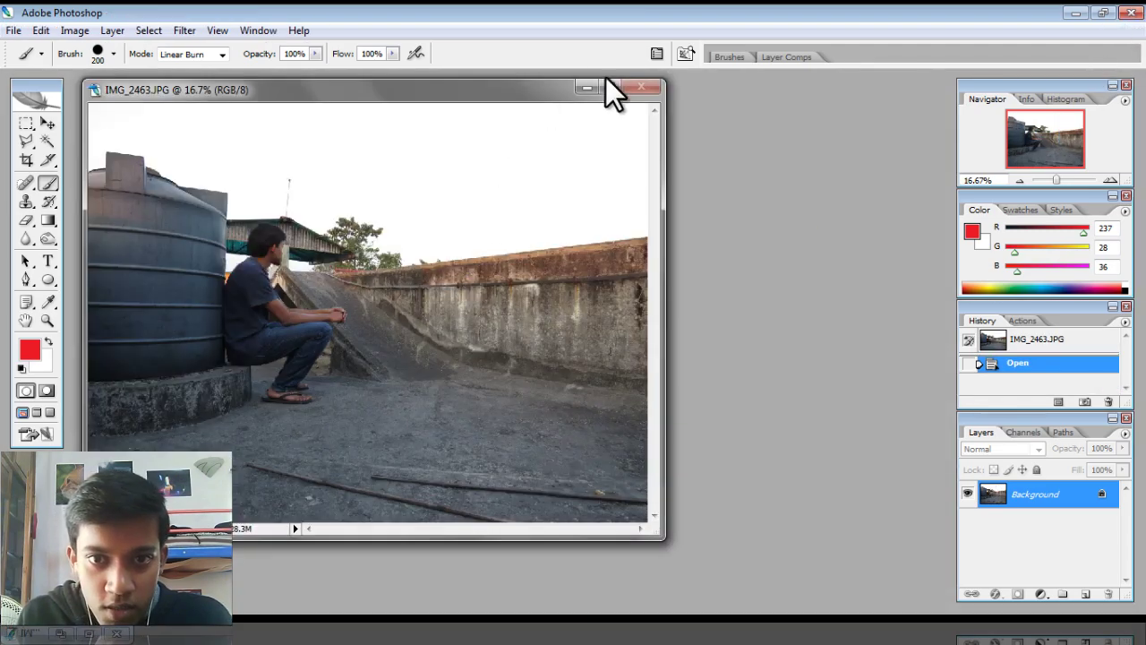
pyautogui.click(611, 87)
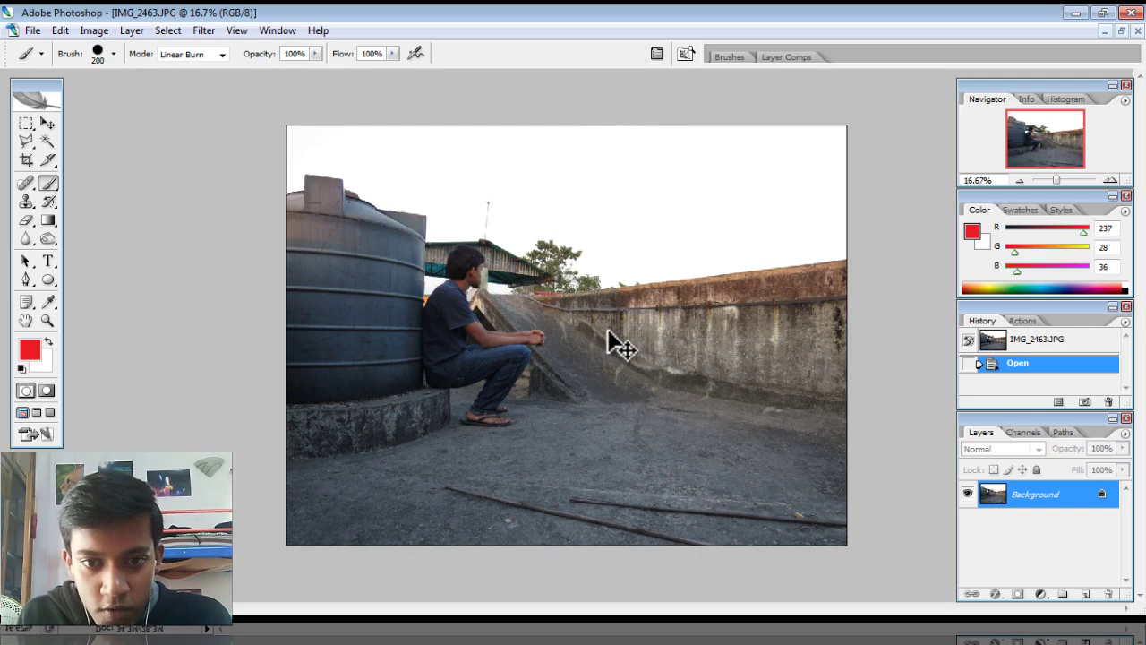
pyautogui.hotkey('ctrl', 'v')
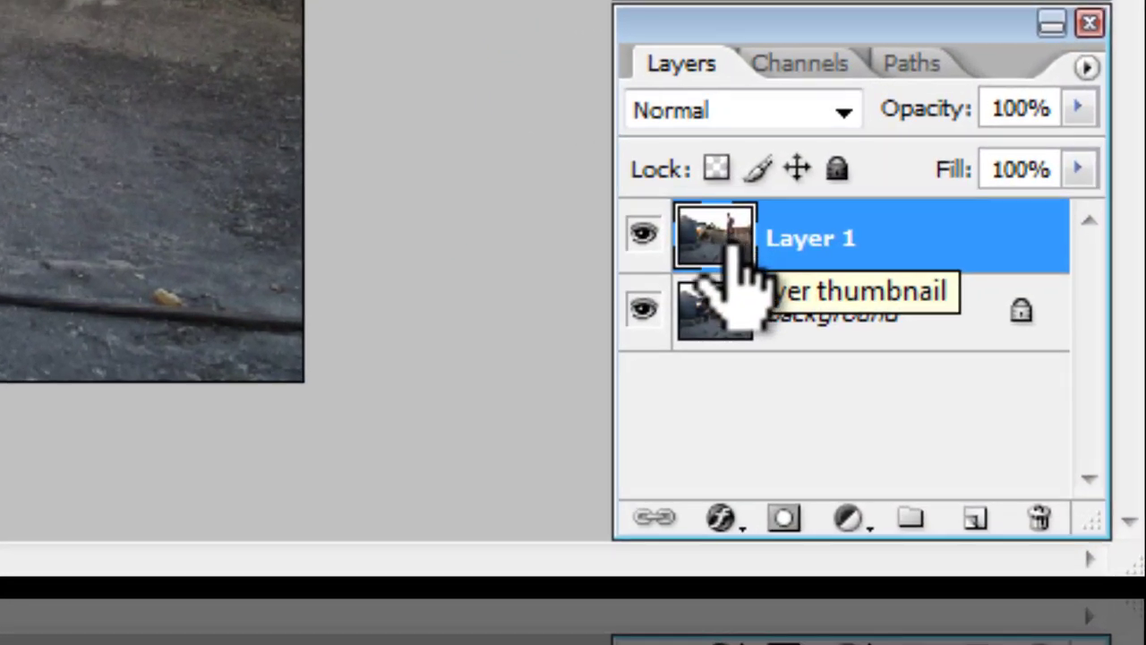
# Step: Compare the pasted photo with the background by selecting each layer and switching Layer 1's visibility off and on
pyautogui.click(882, 366)
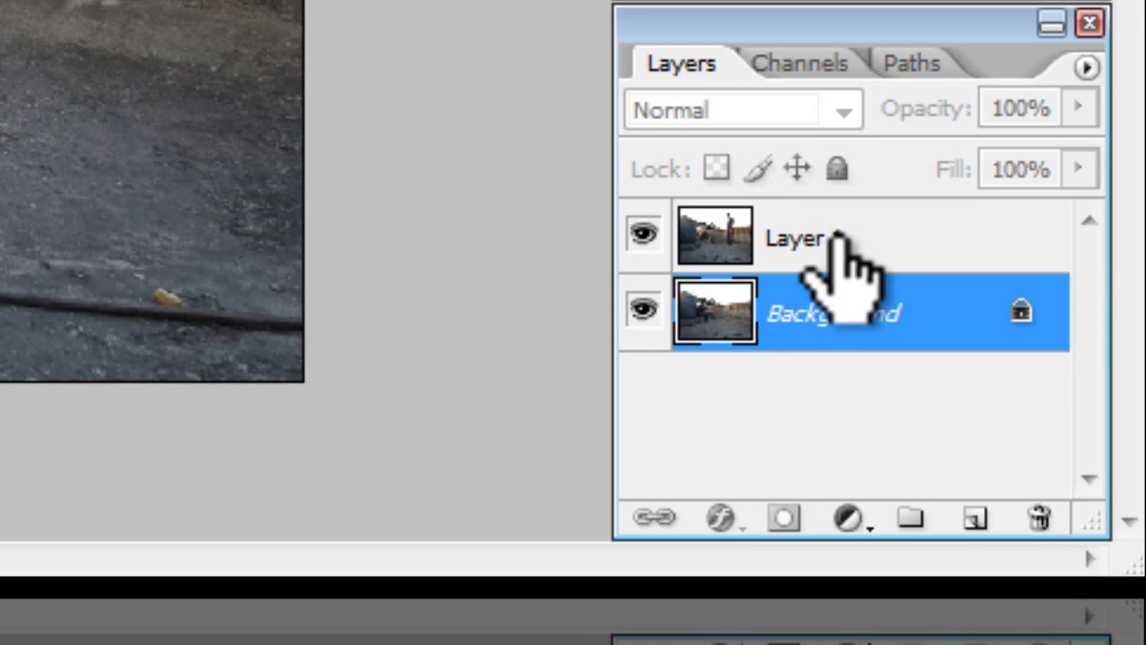
pyautogui.click(834, 238)
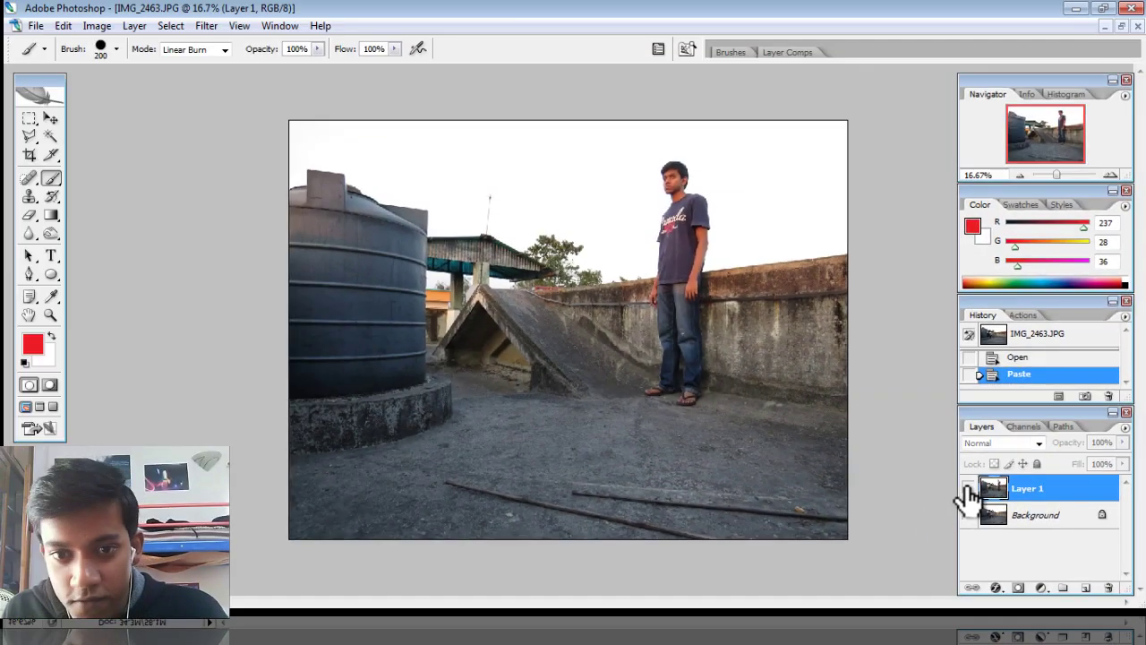
pyautogui.click(968, 488)
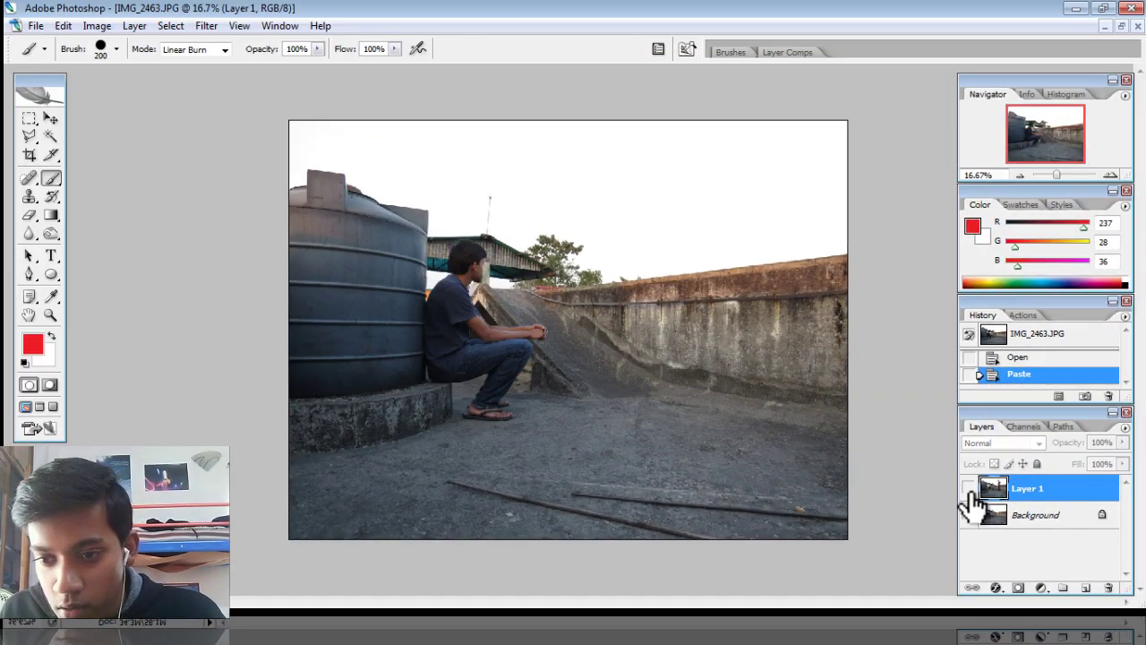
pyautogui.click(968, 488)
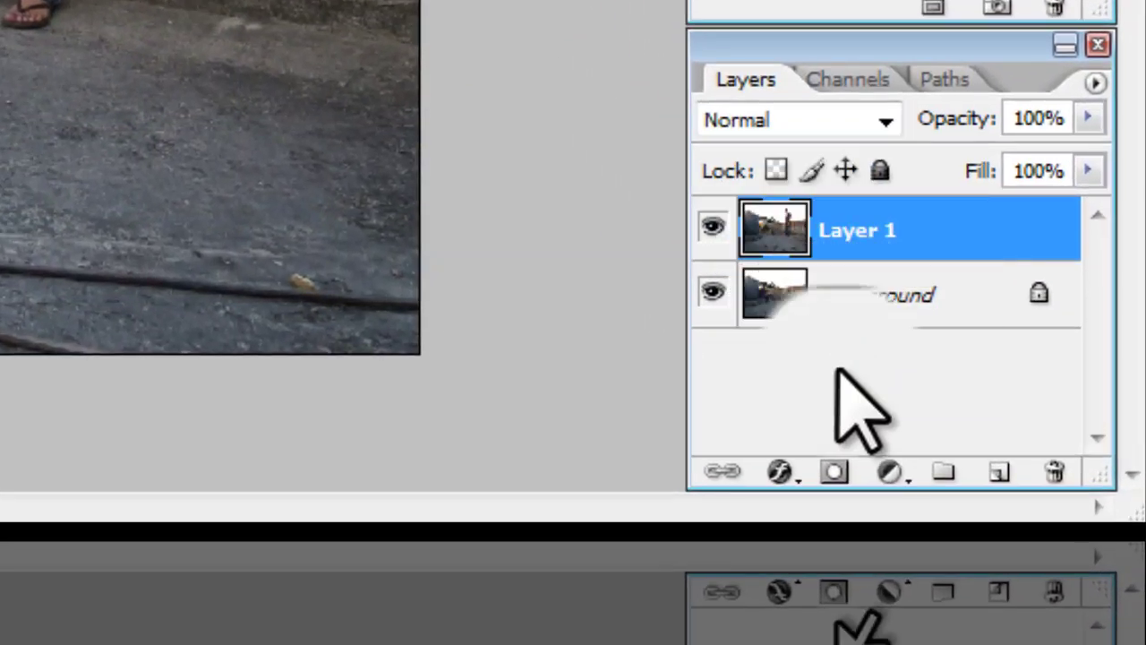
# Step: Add a layer mask to Layer 1 and set the brush to a 188 px master diameter with 100% hardness
pyautogui.click(835, 484)
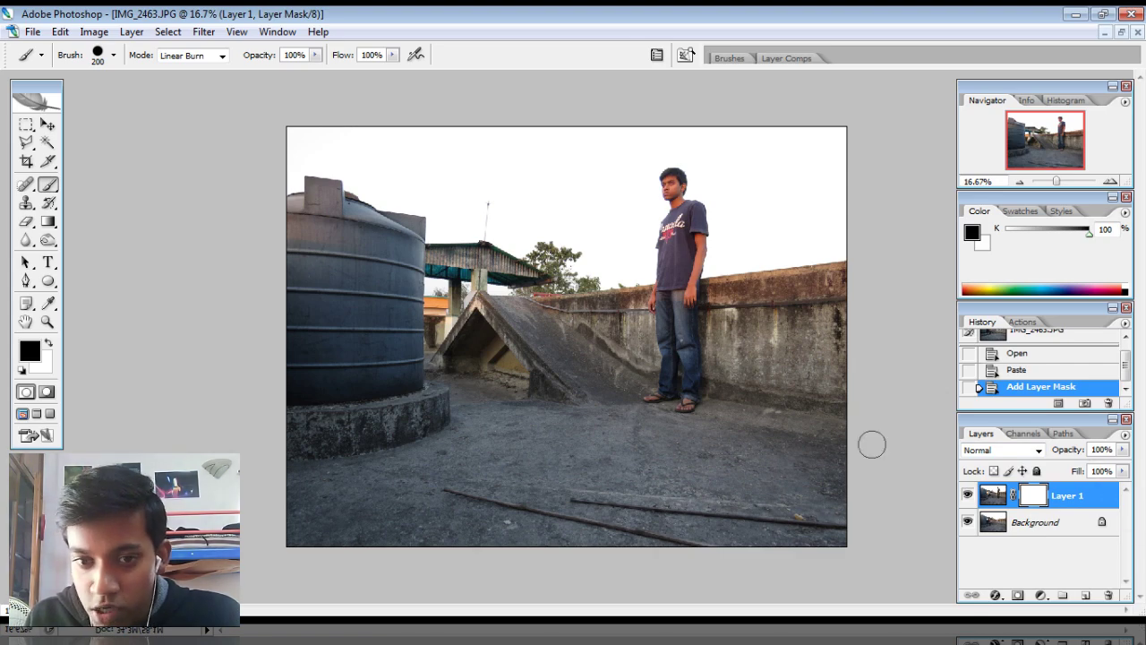
pyautogui.click(113, 54)
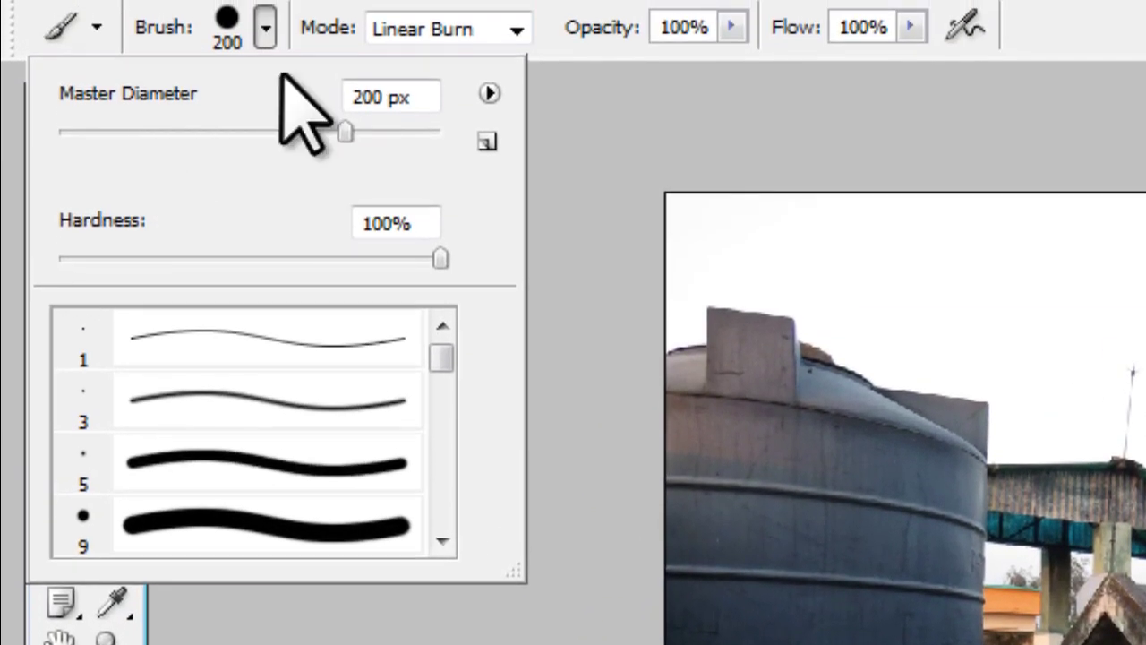
pyautogui.click(265, 29)
pyautogui.click(265, 29)
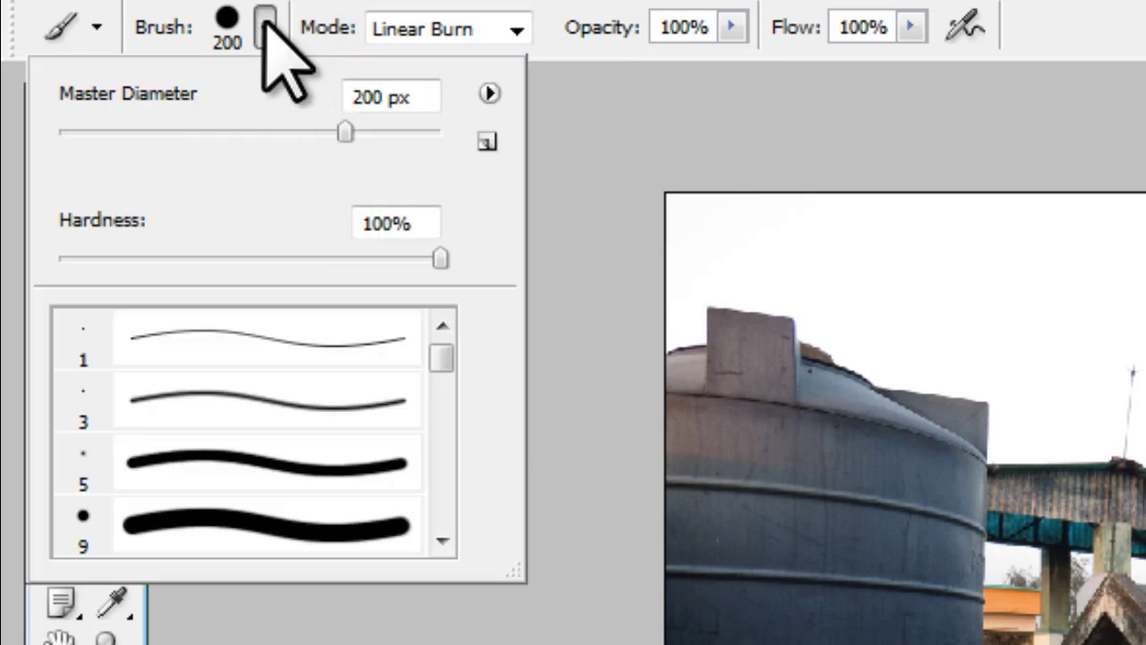
pyautogui.moveTo(345, 131)
pyautogui.mouseDown()
pyautogui.moveTo(141, 134)
pyautogui.moveTo(376, 128)
pyautogui.moveTo(333, 128)
pyautogui.mouseUp()
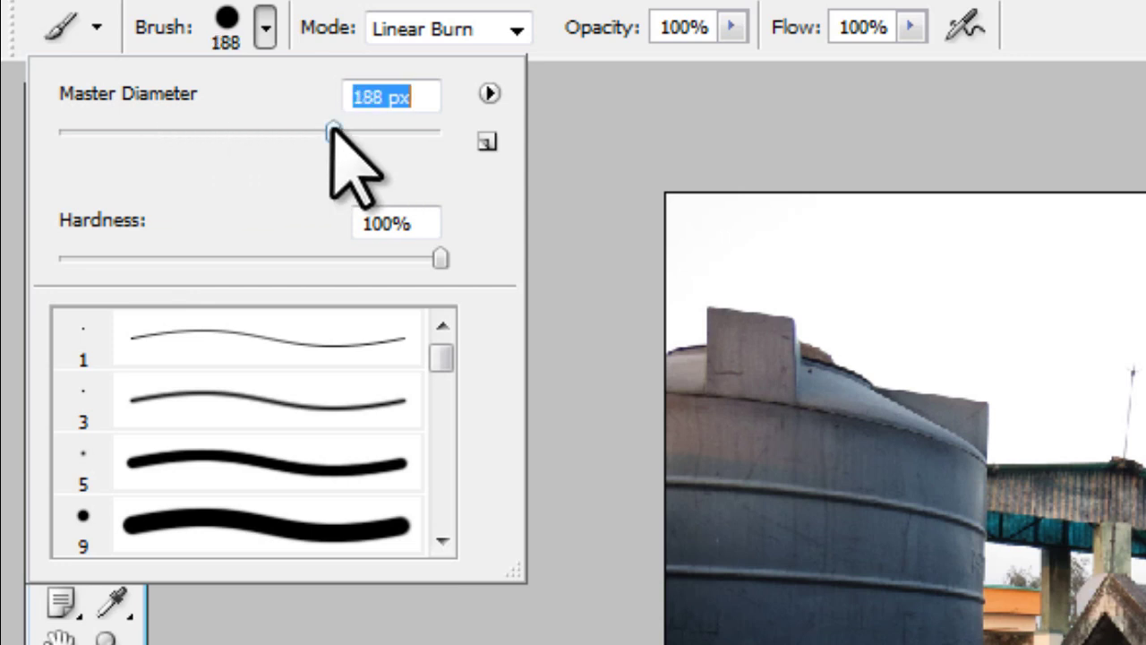
pyautogui.click(438, 259)
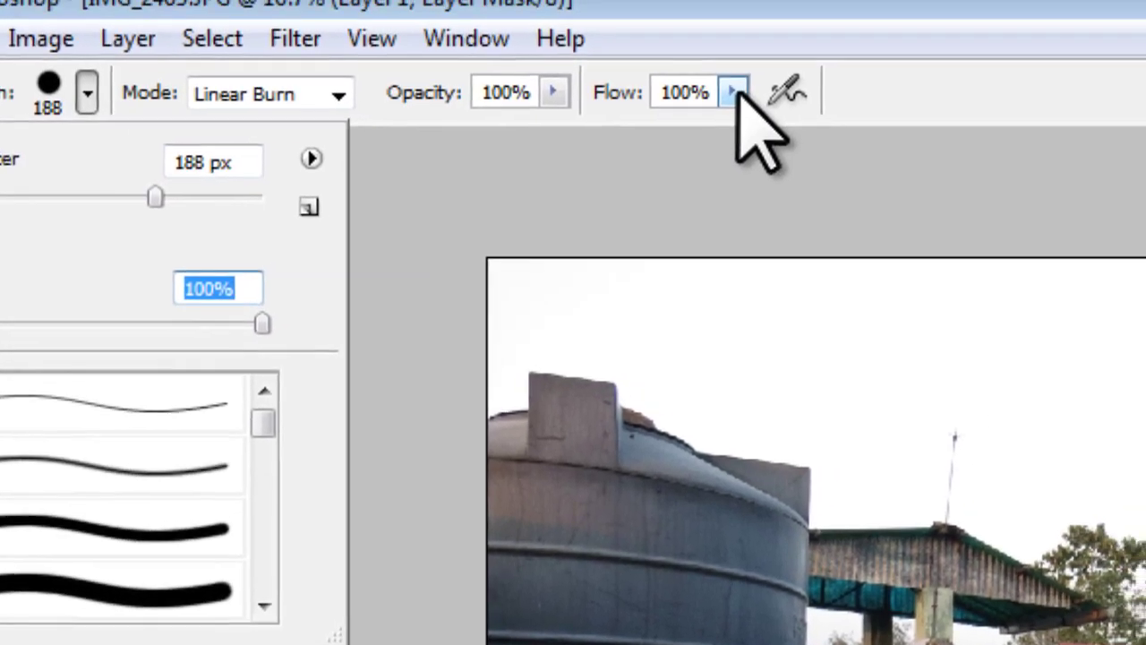
pyautogui.click(910, 28)
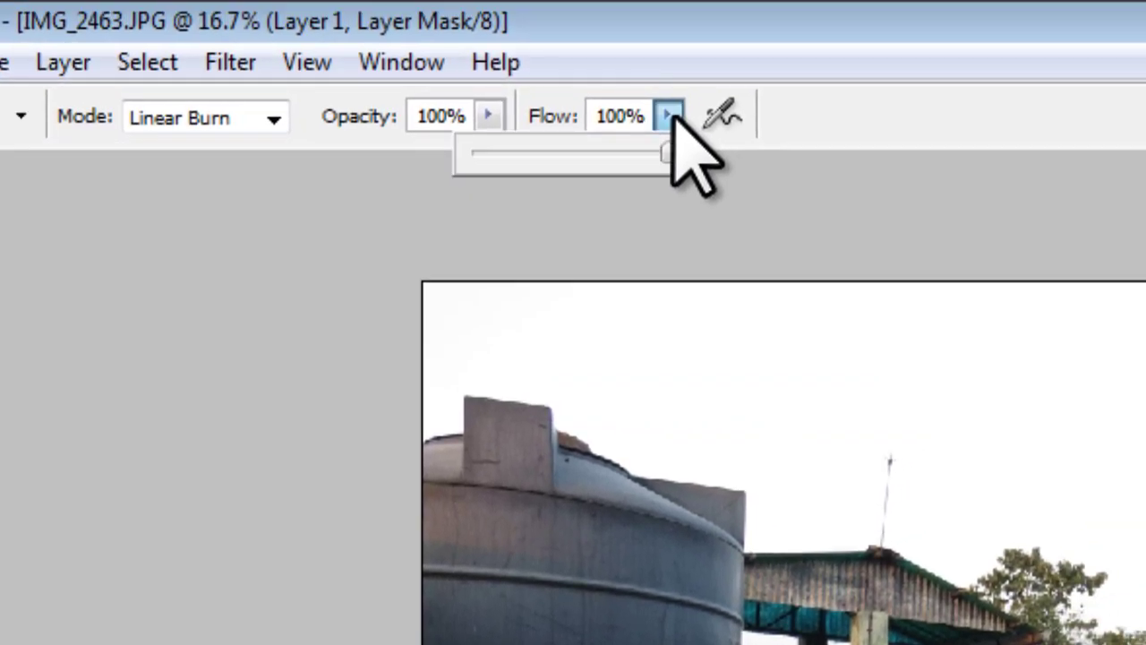
pyautogui.click(488, 116)
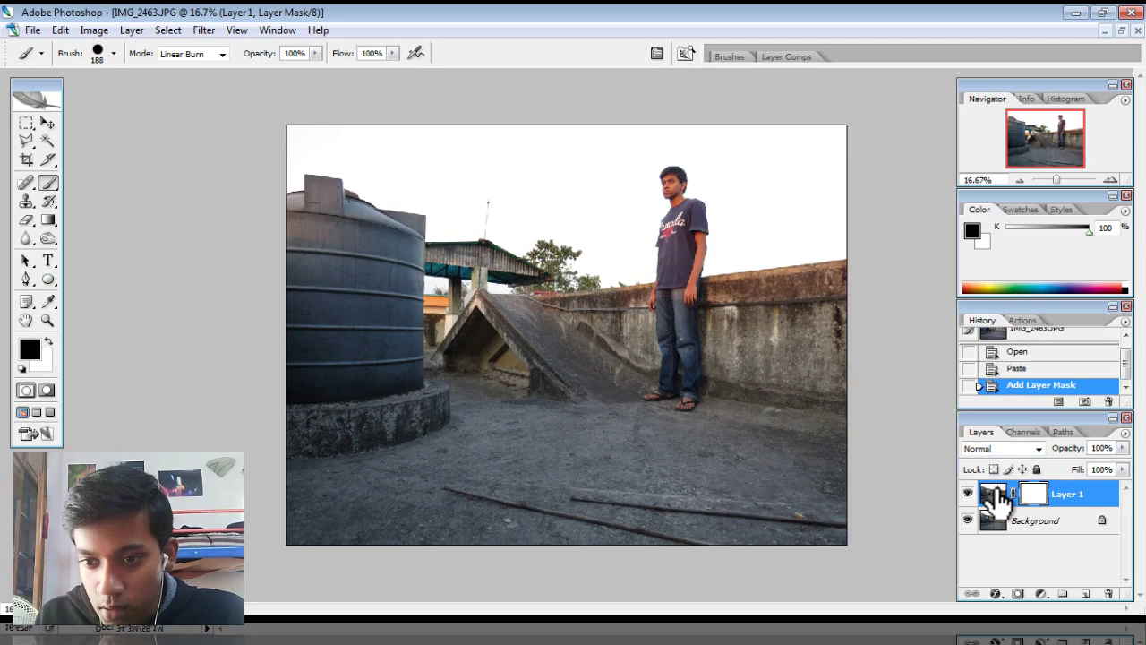
# Step: Lower the opacity of Layer 1 to 37%
pyautogui.click(994, 494)
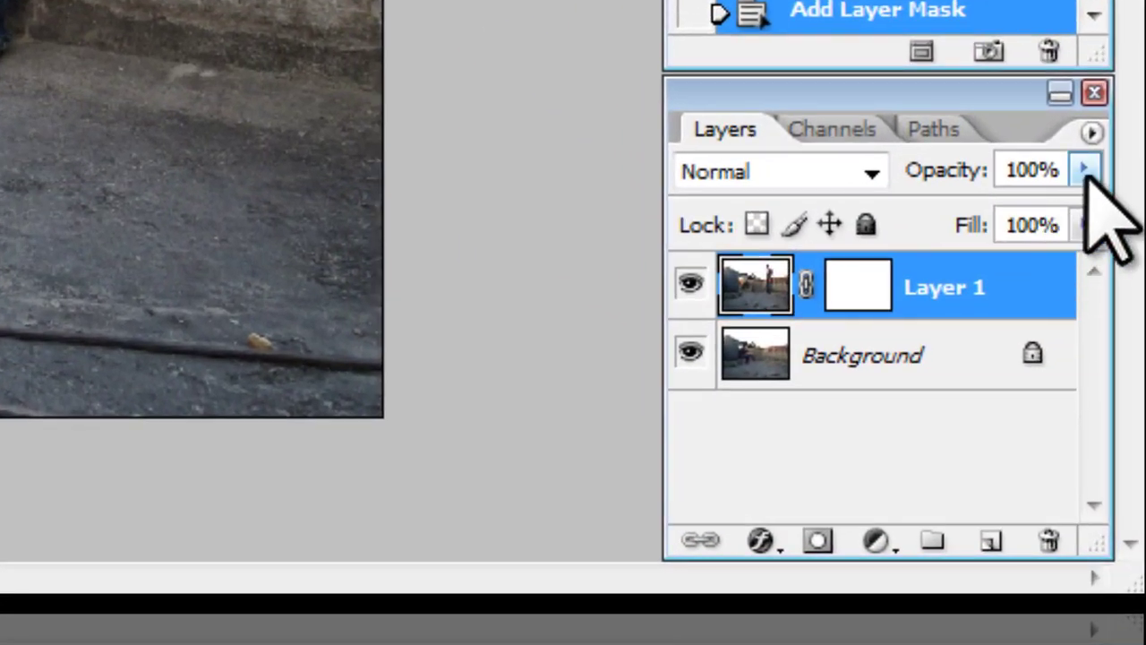
pyautogui.click(1125, 448)
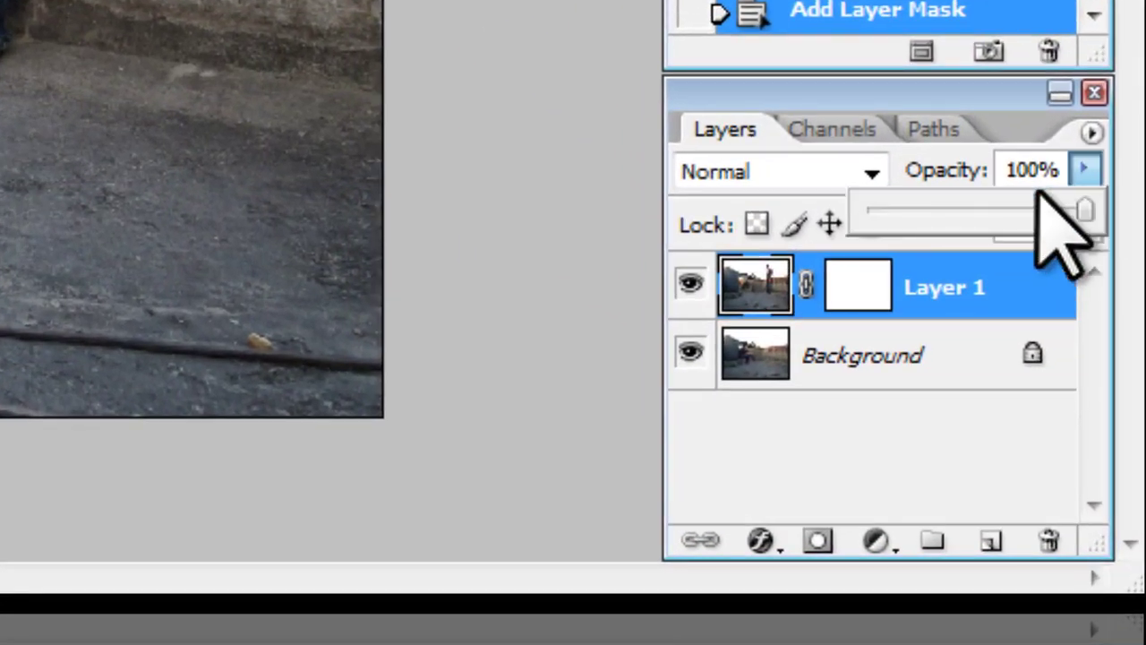
pyautogui.click(949, 209)
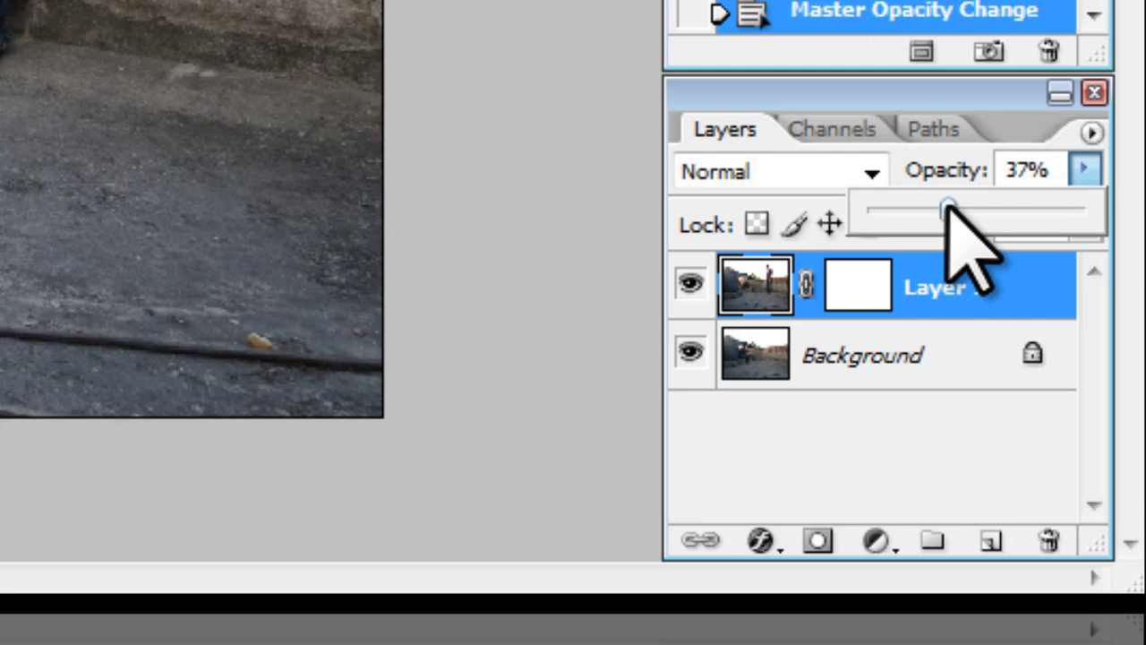
pyautogui.click(1086, 168)
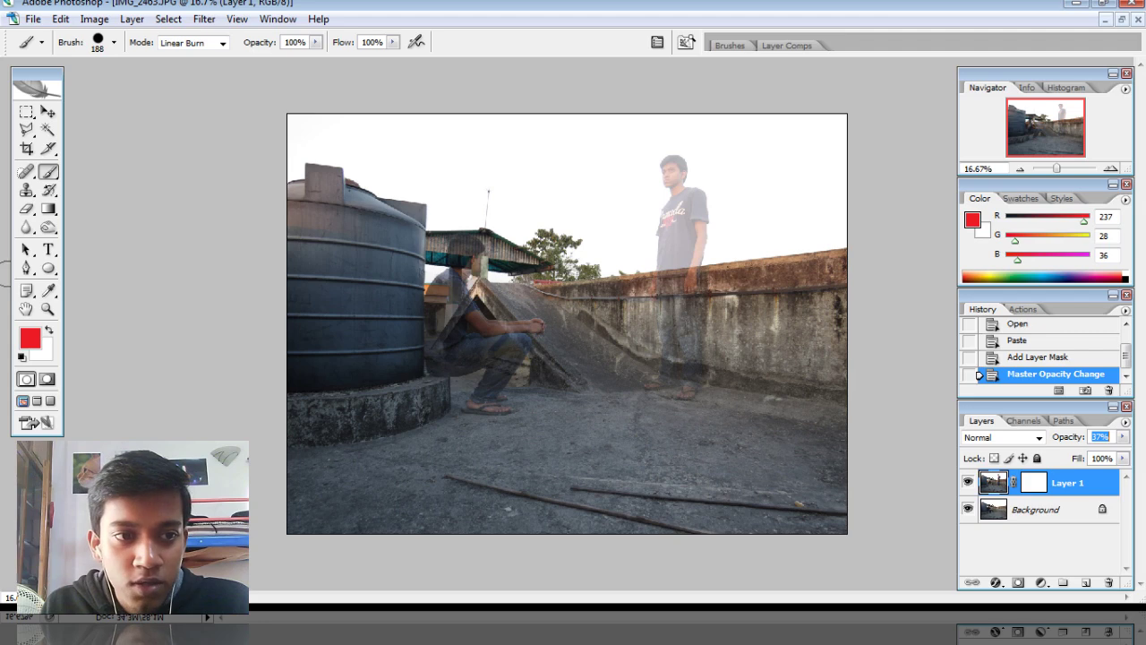
# Step: Make Layer 1's mask active and set the brush's master diameter to 496 px
pyautogui.moveTo(1037, 484); pyautogui.dragTo(1034, 488)
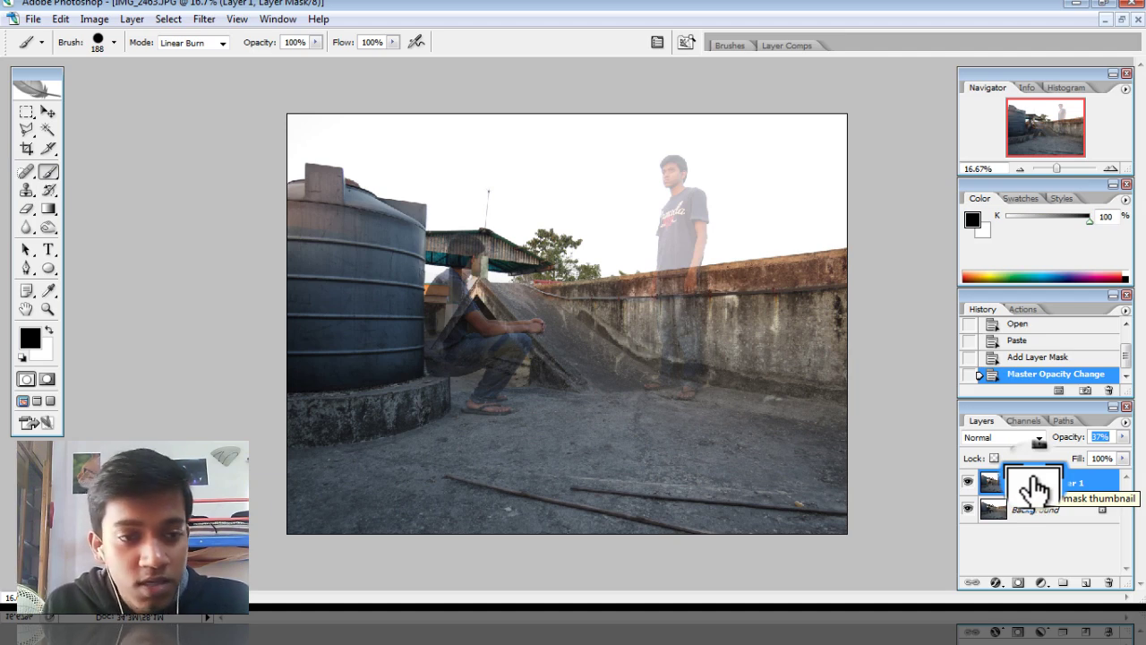
pyautogui.moveTo(991, 485); pyautogui.dragTo(993, 488)
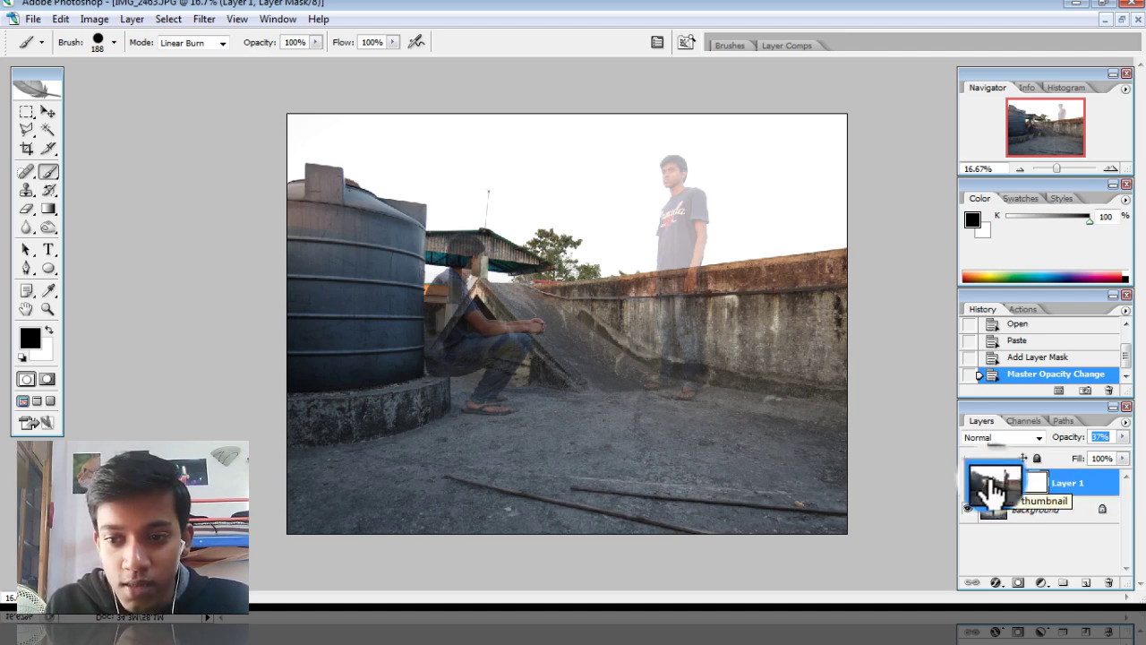
pyautogui.moveTo(992, 488); pyautogui.dragTo(1031, 494)
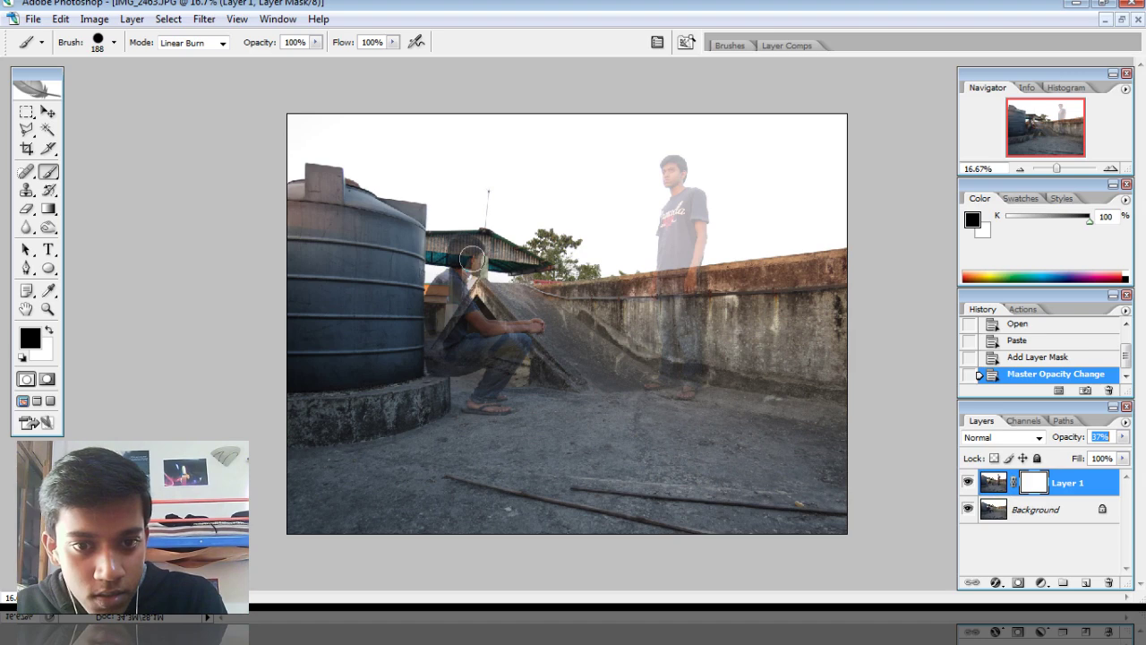
pyautogui.click(114, 42)
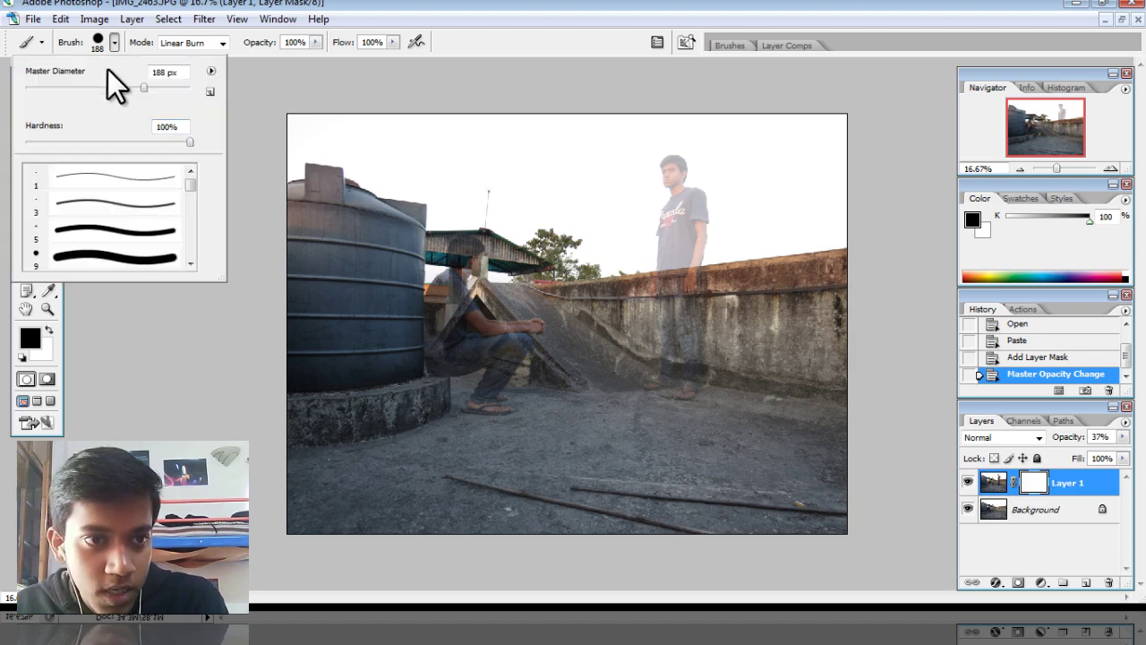
pyautogui.click(116, 45)
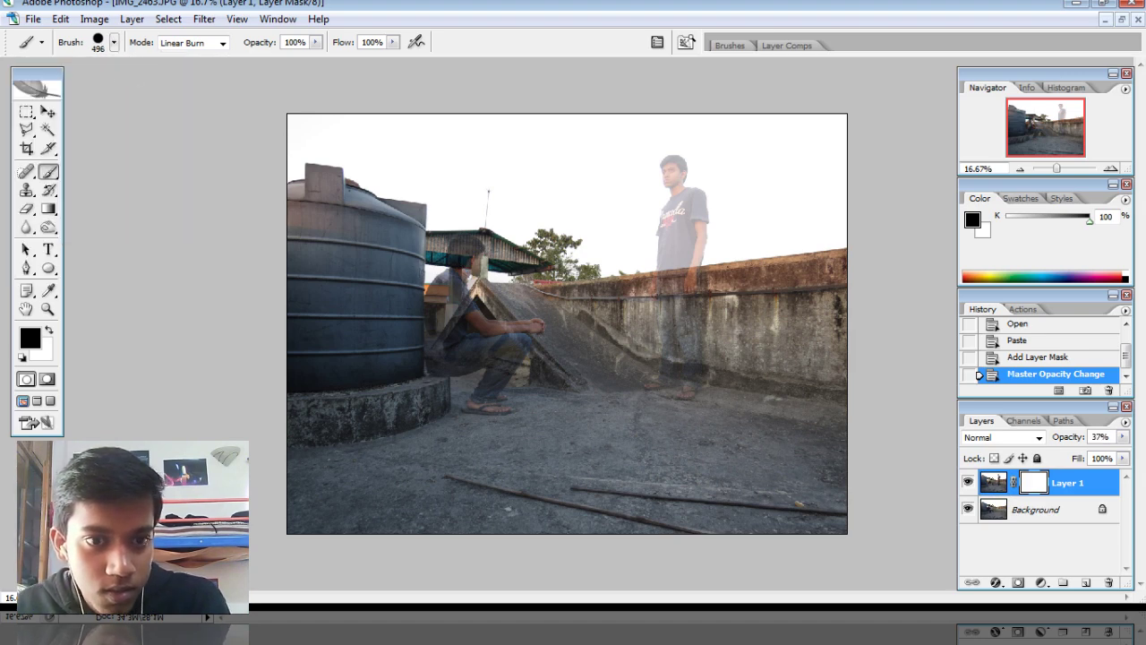
# Step: Paint black on Layer 1's mask over the seated figure beside the tank, from head to feet, to reveal him
pyautogui.moveTo(461, 261)
pyautogui.mouseDown()
pyautogui.moveTo(440, 289)
pyautogui.moveTo(463, 369)
pyautogui.moveTo(521, 336)
pyautogui.moveTo(484, 399)
pyautogui.moveTo(530, 338)
pyautogui.moveTo(503, 383)
pyautogui.mouseUp()
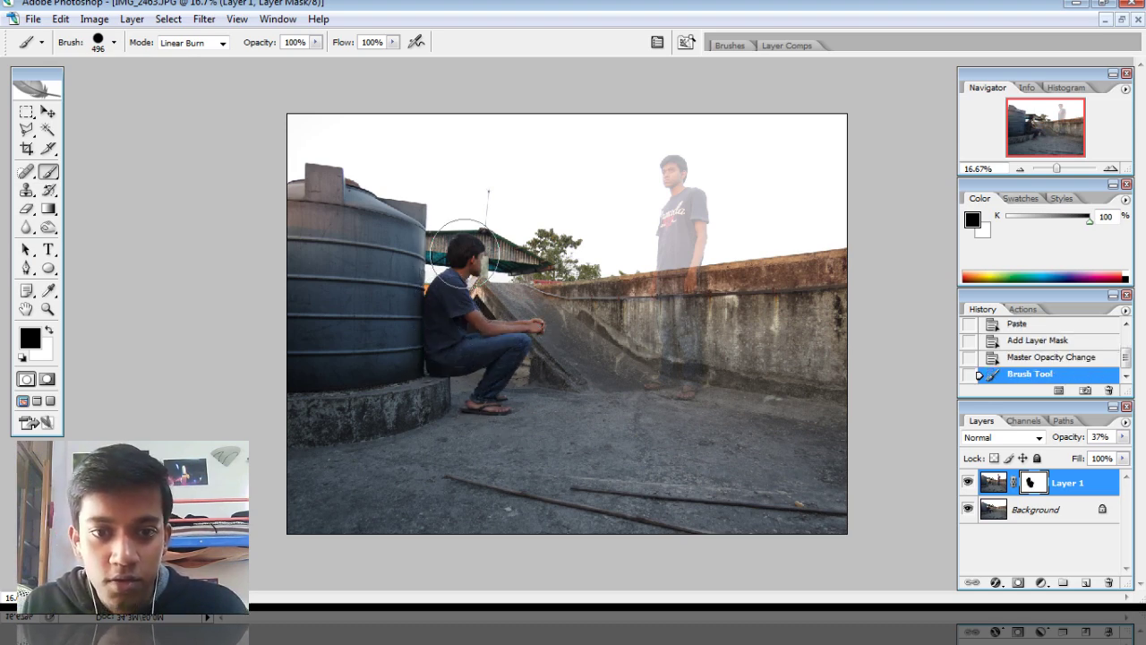
pyautogui.moveTo(463, 253); pyautogui.dragTo(446, 332)
pyautogui.moveTo(491, 384); pyautogui.dragTo(488, 394)
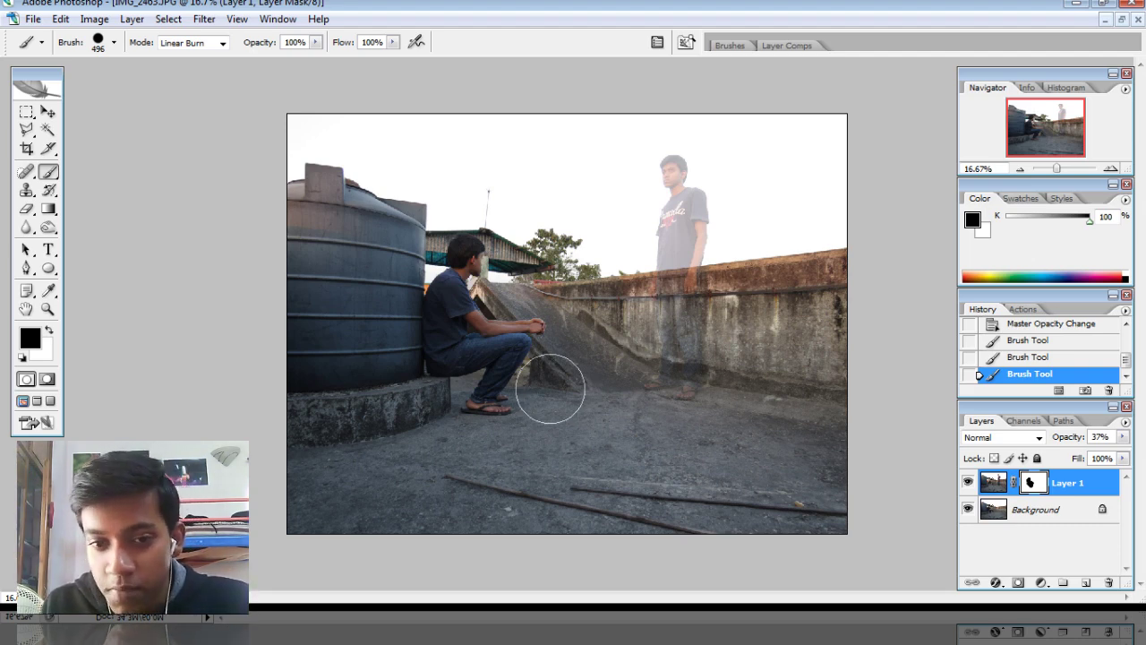
pyautogui.moveTo(495, 419); pyautogui.dragTo(515, 345)
# Step: Set the opacity of Layer 1 back to 100%
pyautogui.click(1123, 437)
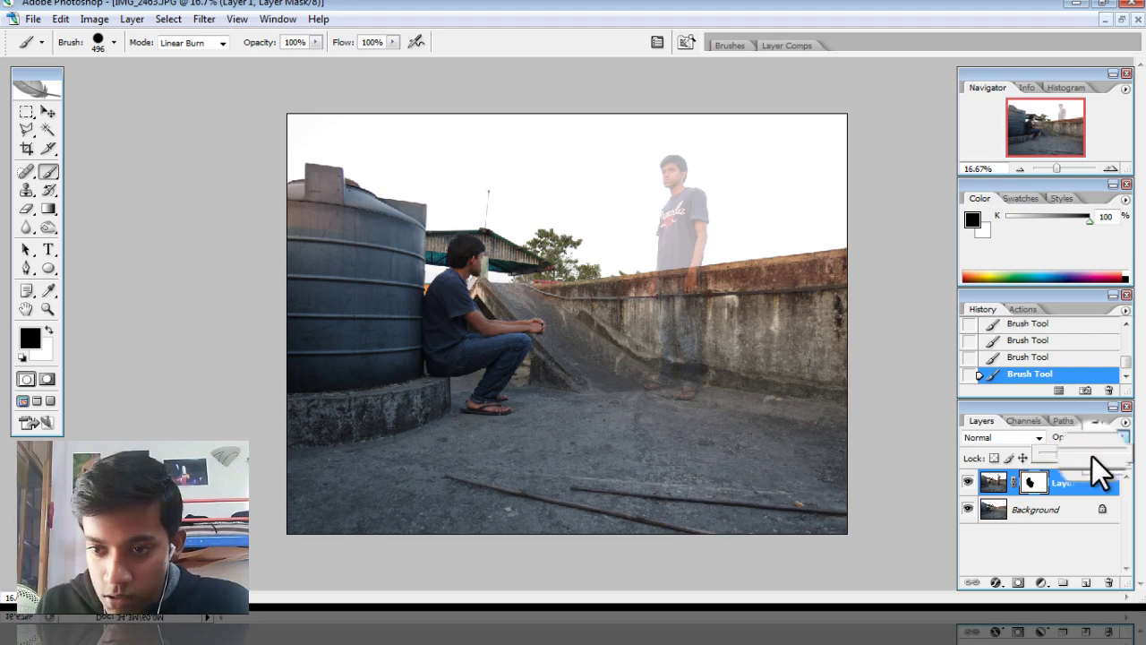
pyautogui.moveTo(1071, 447); pyautogui.dragTo(1124, 430)
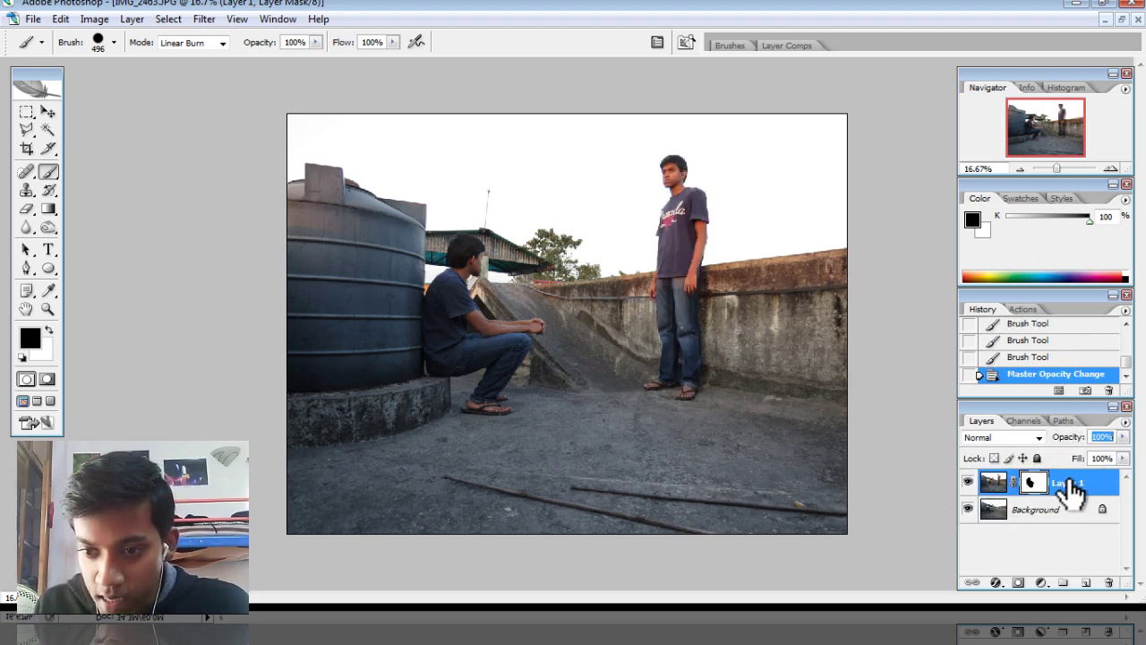
# Step: Flatten the masked Layer 1 and the Background into a single layer
pyautogui.rightClick(1070, 481)
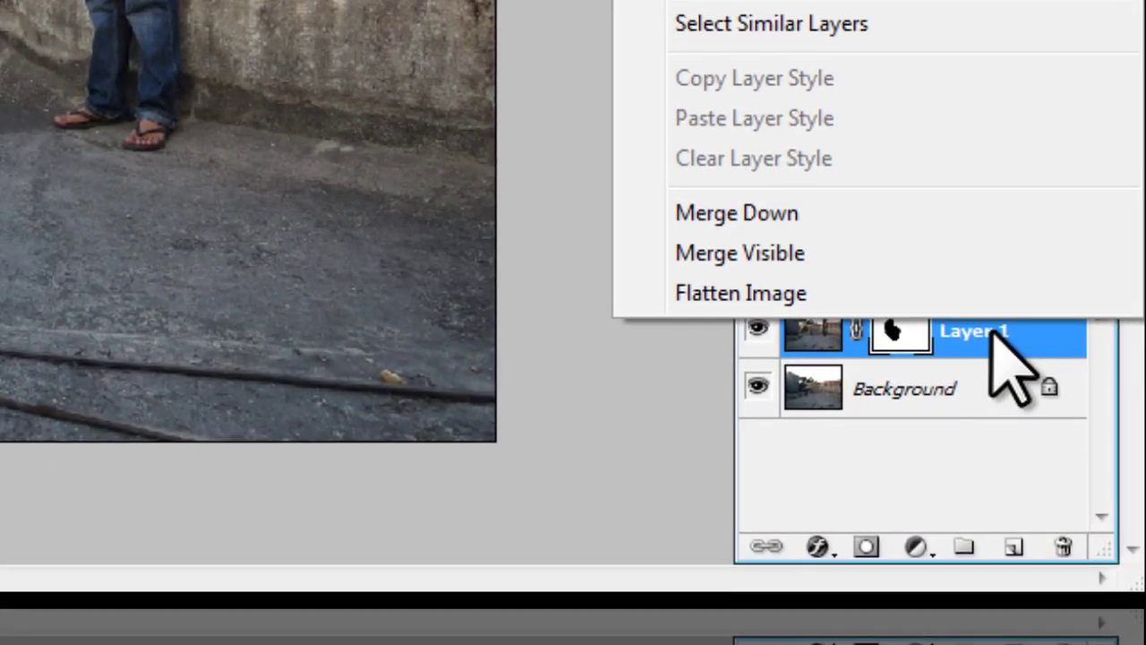
pyautogui.rightClick(820, 345)
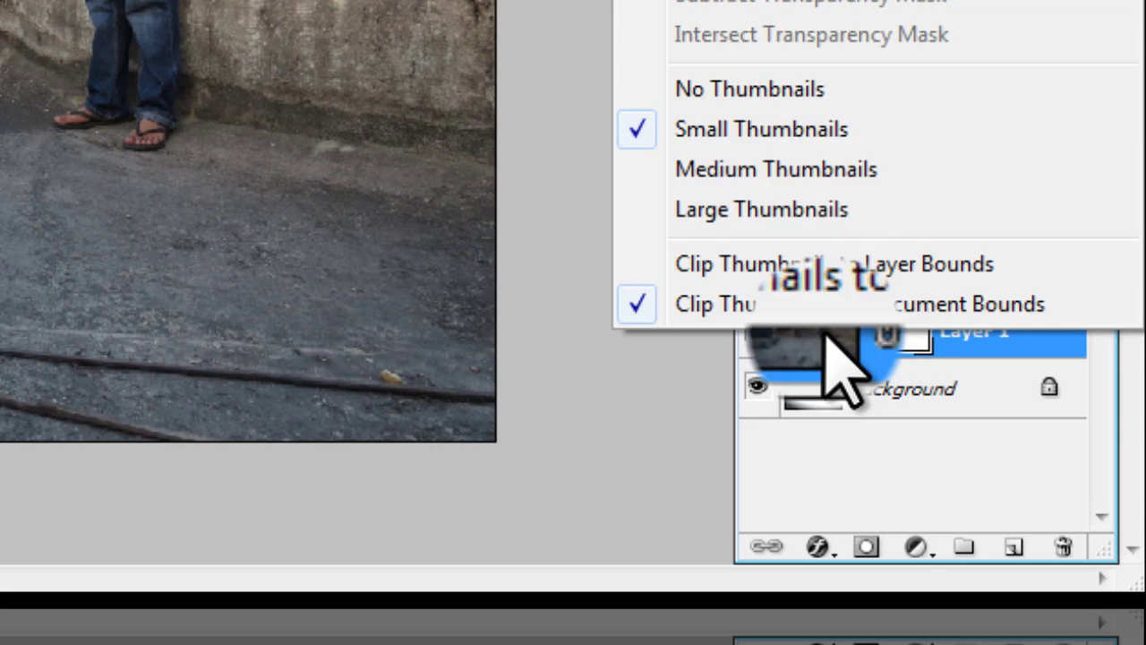
pyautogui.rightClick(882, 340)
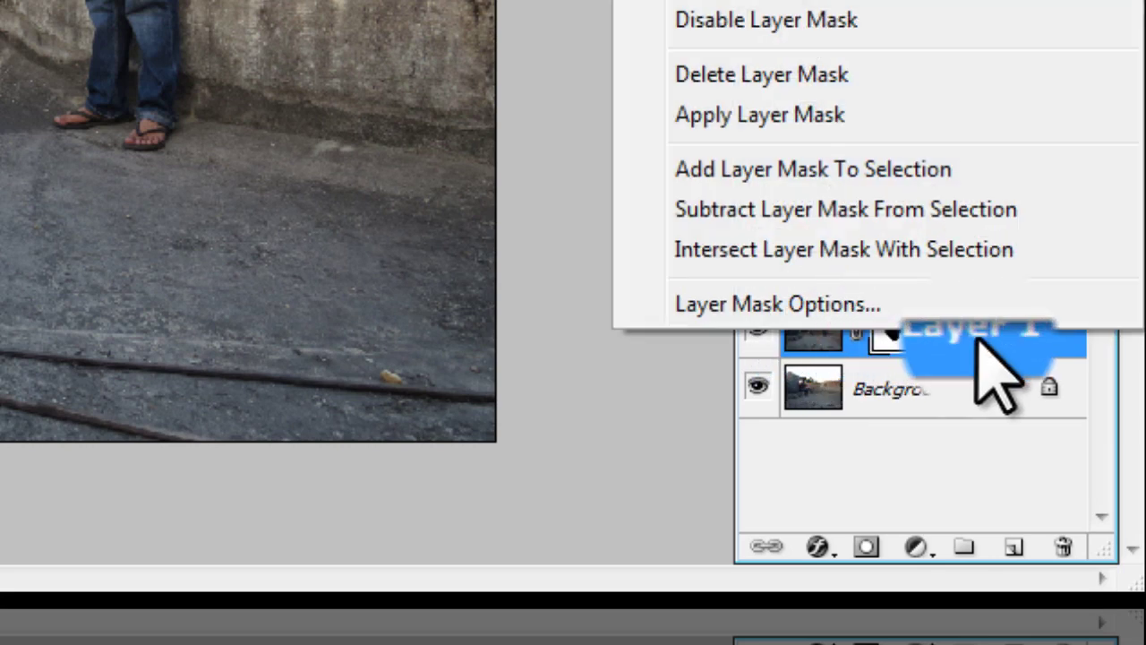
pyautogui.rightClick(985, 372)
pyautogui.click(1066, 375)
pyautogui.click(1070, 381)
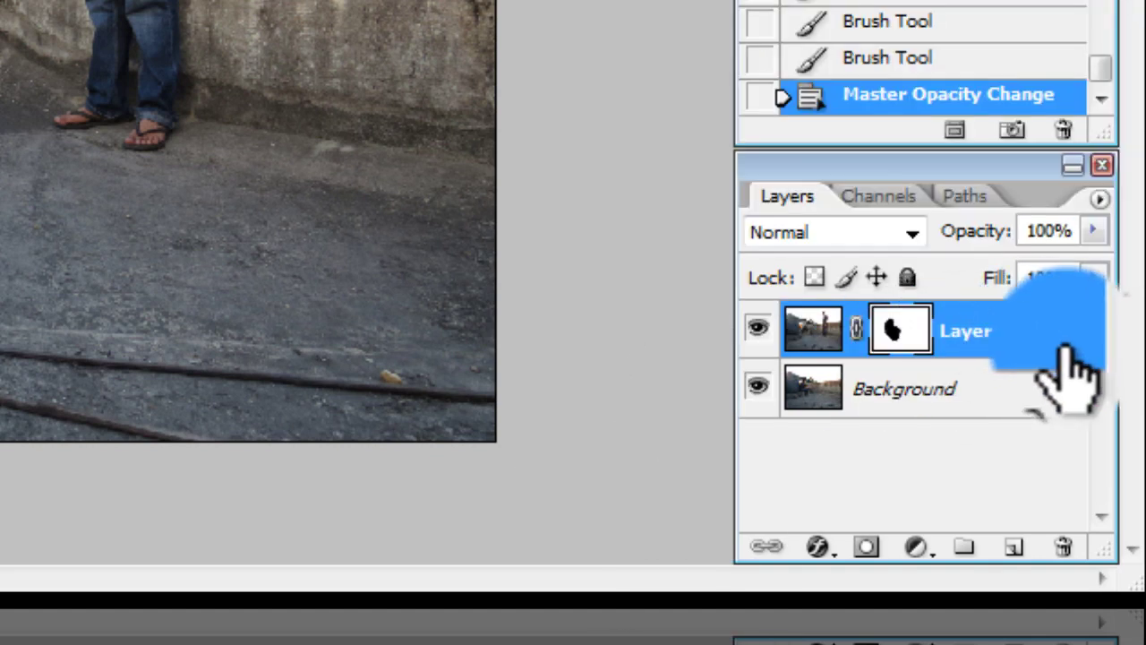
pyautogui.rightClick(987, 333)
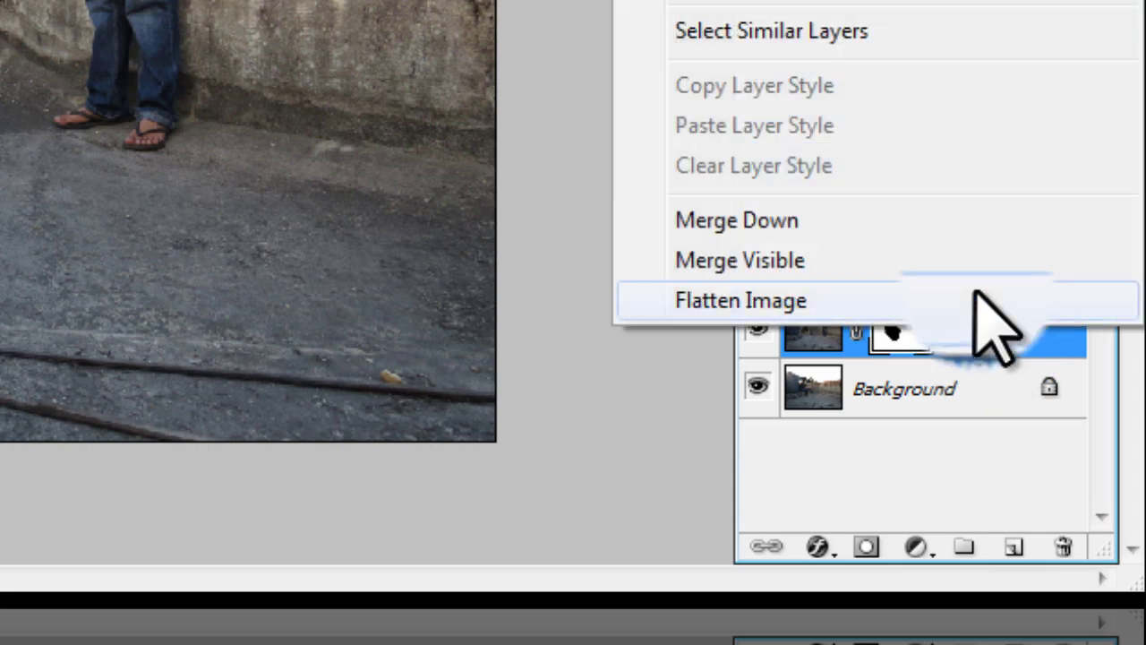
pyautogui.click(800, 307)
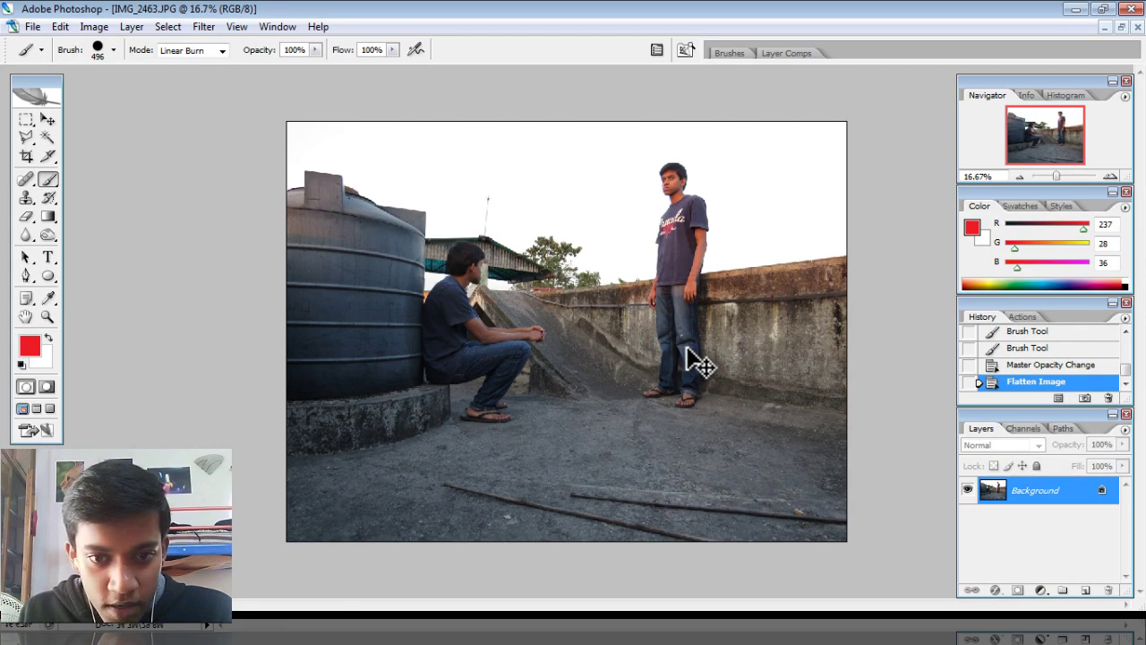
# Step: Select and copy the whole flattened canvas, and close IMG_2463.JPG without saving it
pyautogui.hotkey('ctrl', 'a')
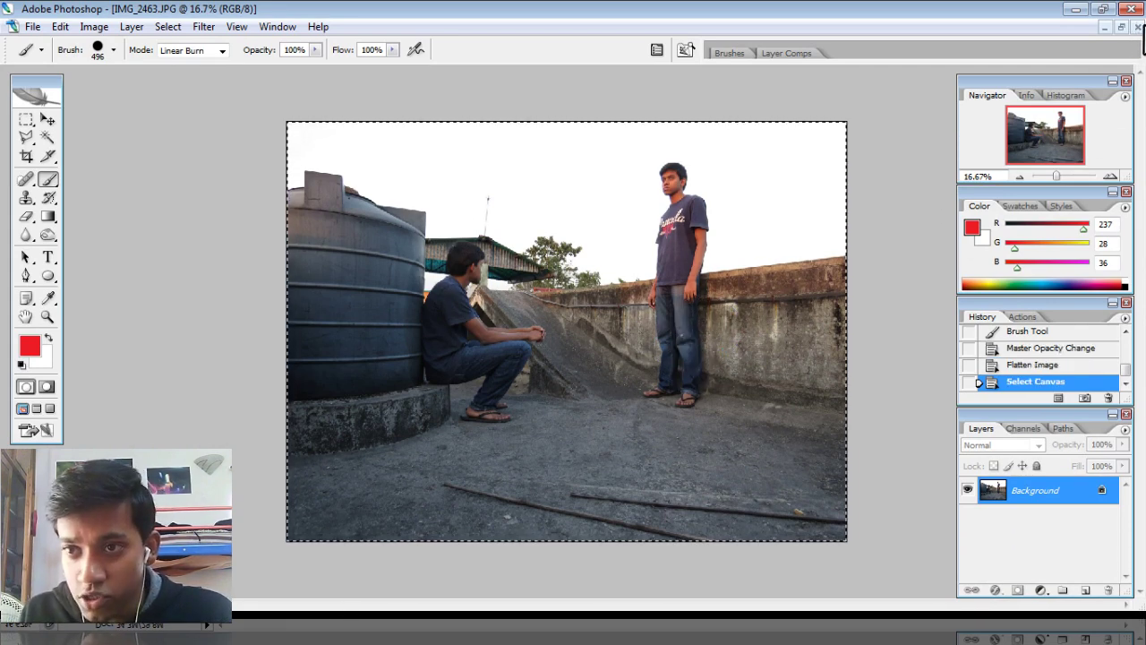
pyautogui.click(1137, 27)
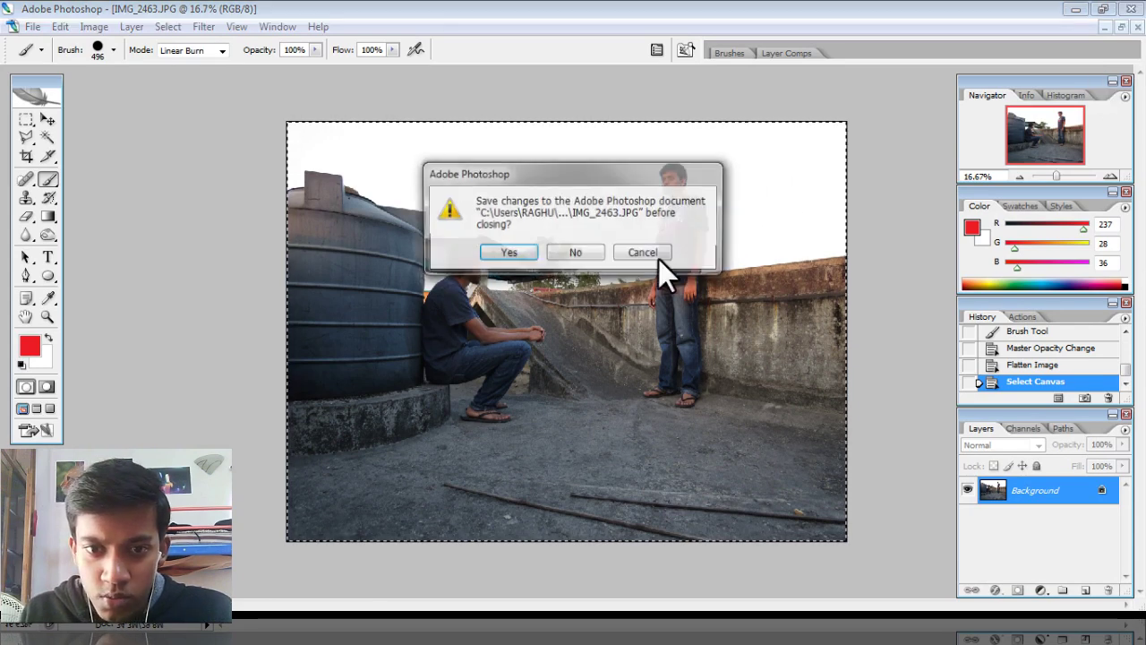
pyautogui.click(582, 253)
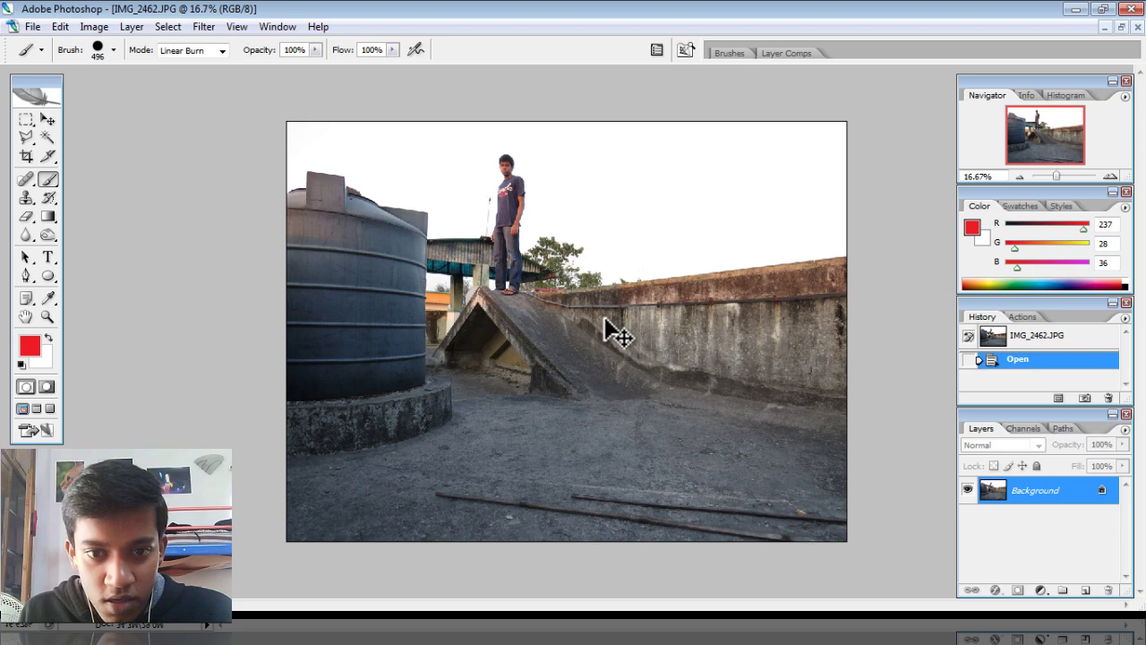
# Step: Paste the copied composite into IMG_2462.JPG as a new layer and add a layer mask to it
pyautogui.hotkey('ctrl', 'v')
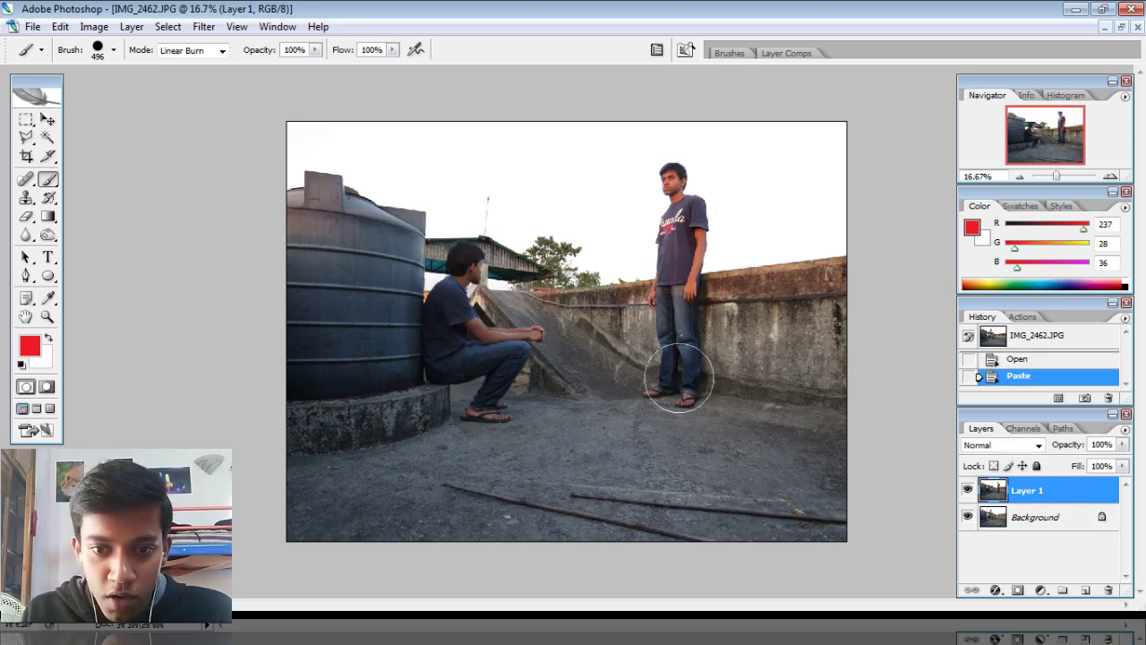
pyautogui.keyDown('alt'); pyautogui.click(967, 517); pyautogui.keyUp('alt')
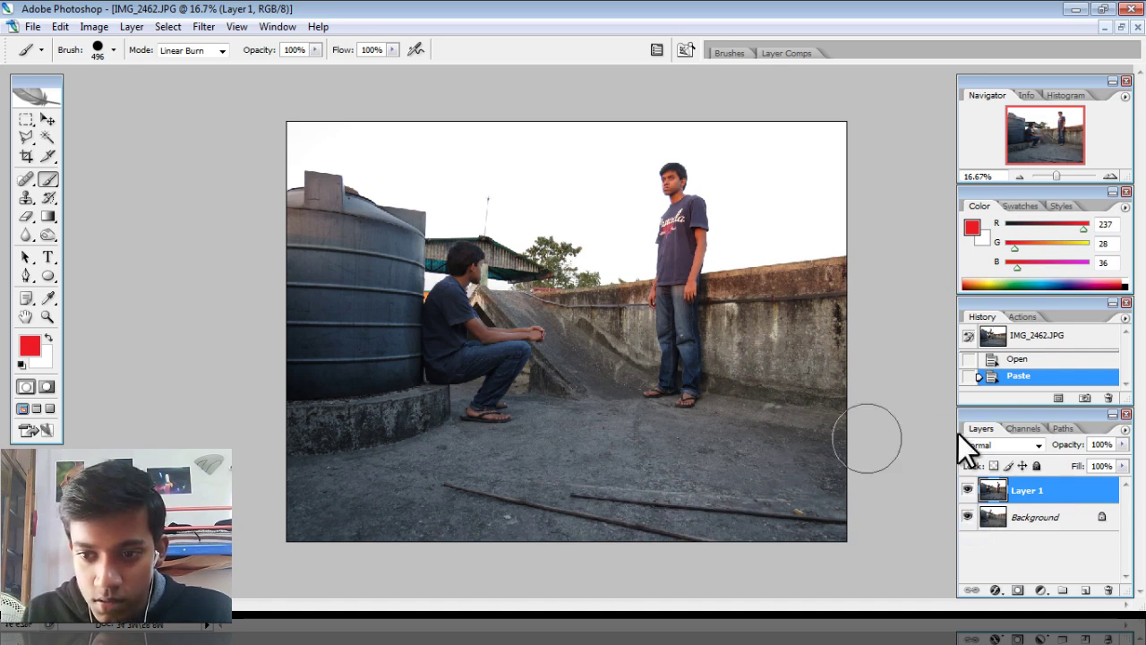
pyautogui.click(1017, 591)
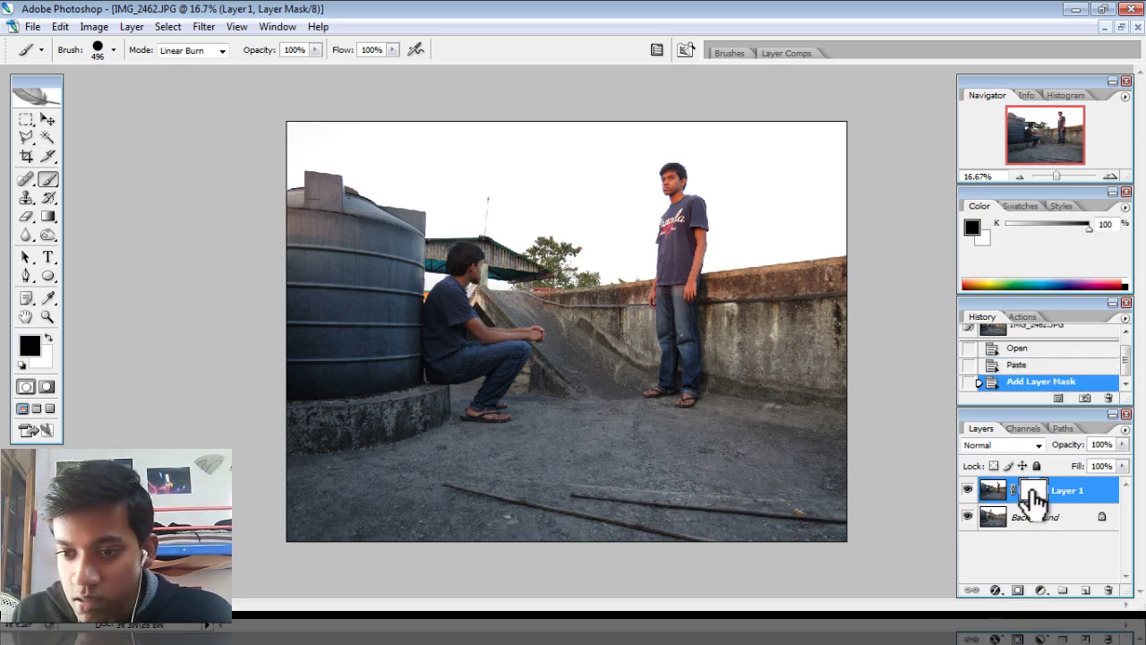
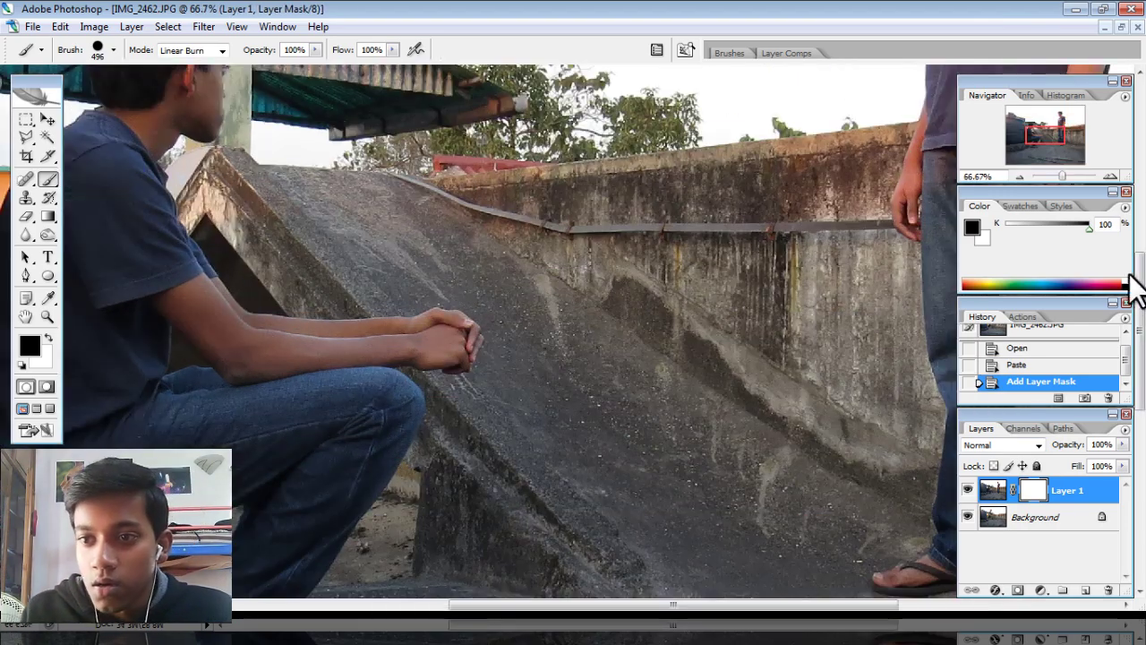
# Step: Reduce the brush size to 175 px and lower the opacity of Layer 1 to 32%
pyautogui.moveTo(1142, 260); pyautogui.dragTo(1142, 205)
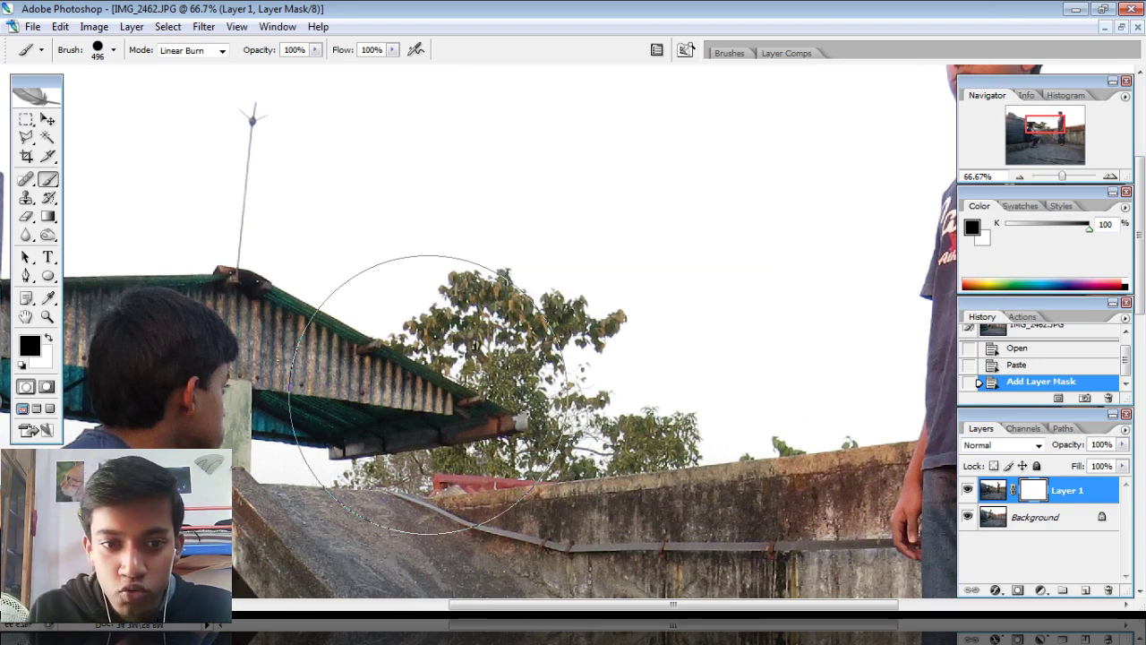
pyautogui.press('[')
pyautogui.press('[')
pyautogui.press('[')
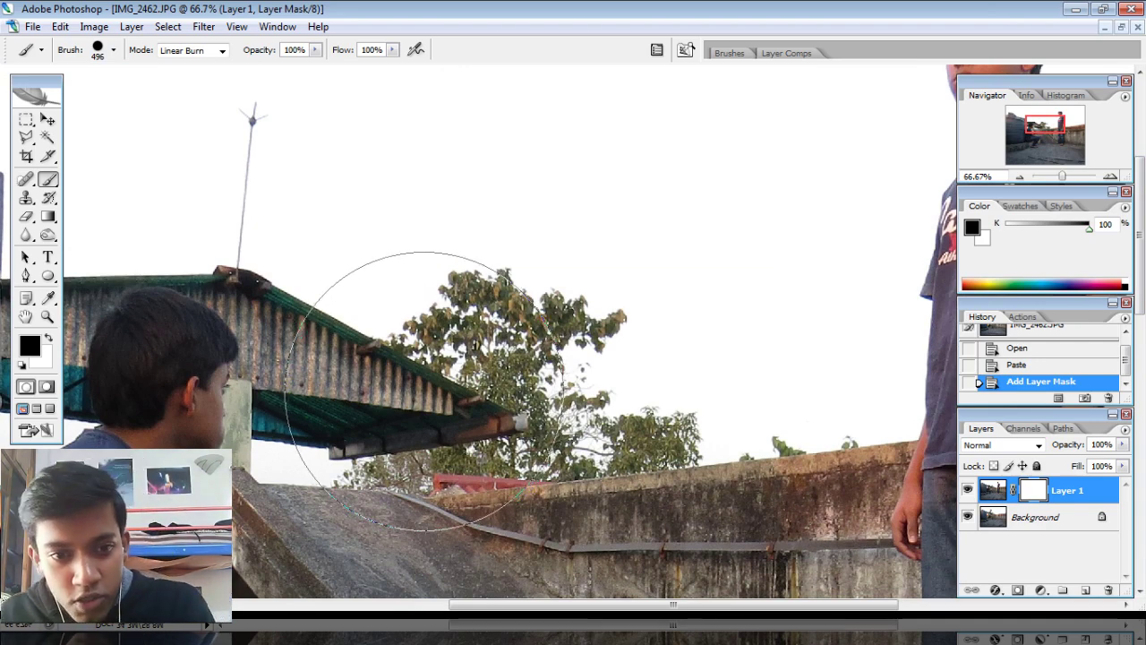
pyautogui.press('[')
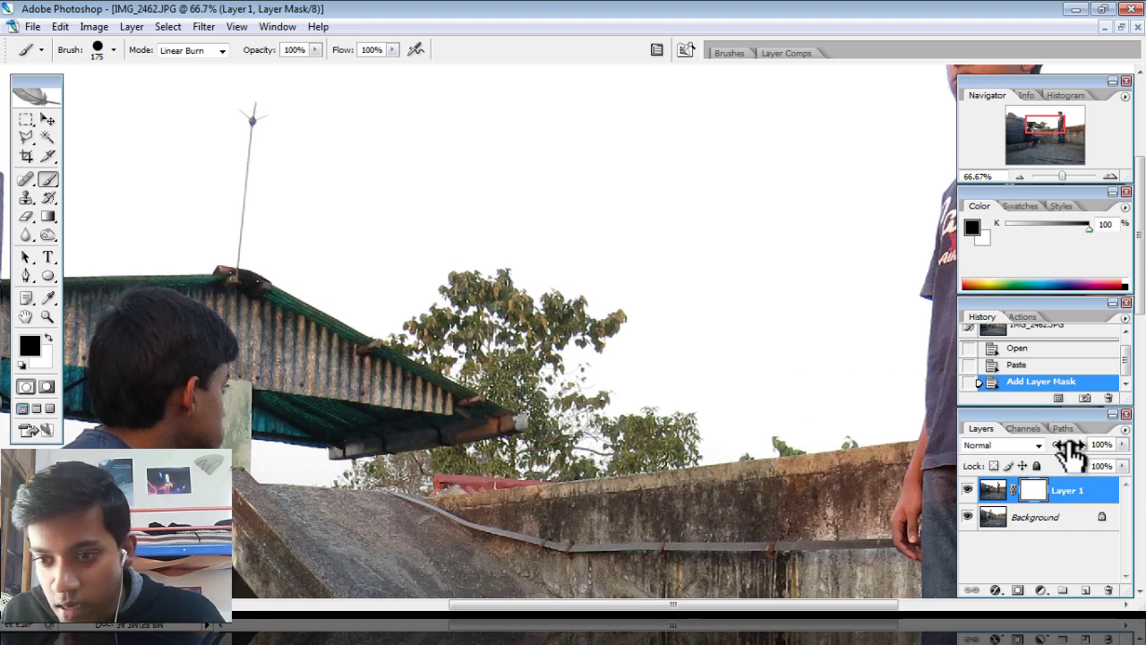
pyautogui.click(1122, 445)
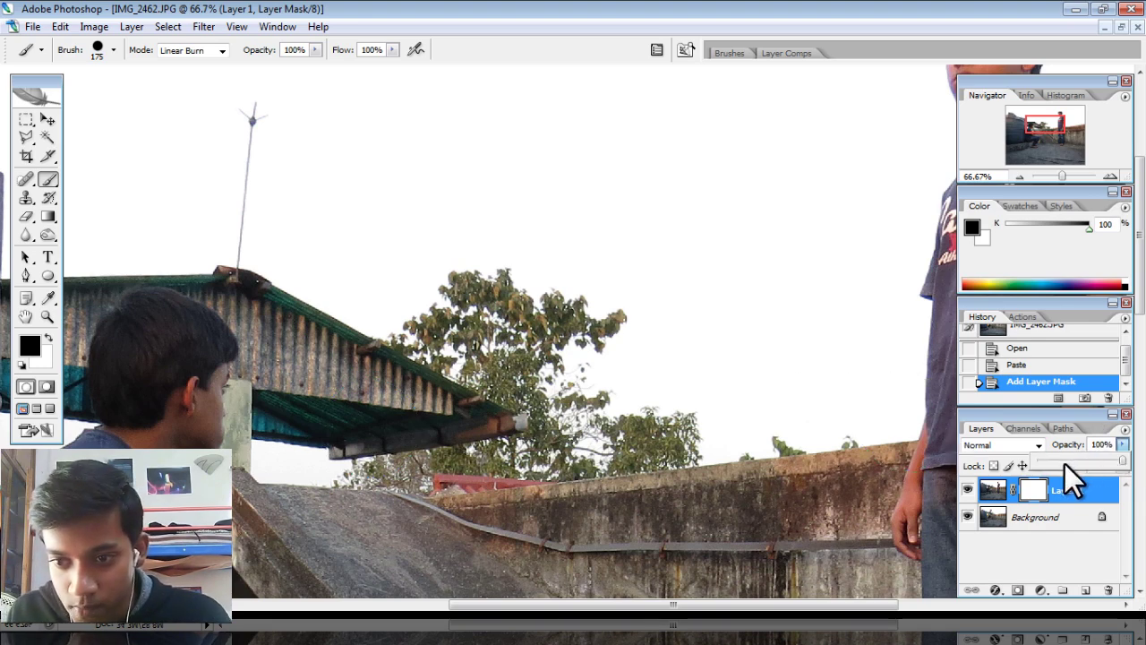
pyautogui.click(1065, 464)
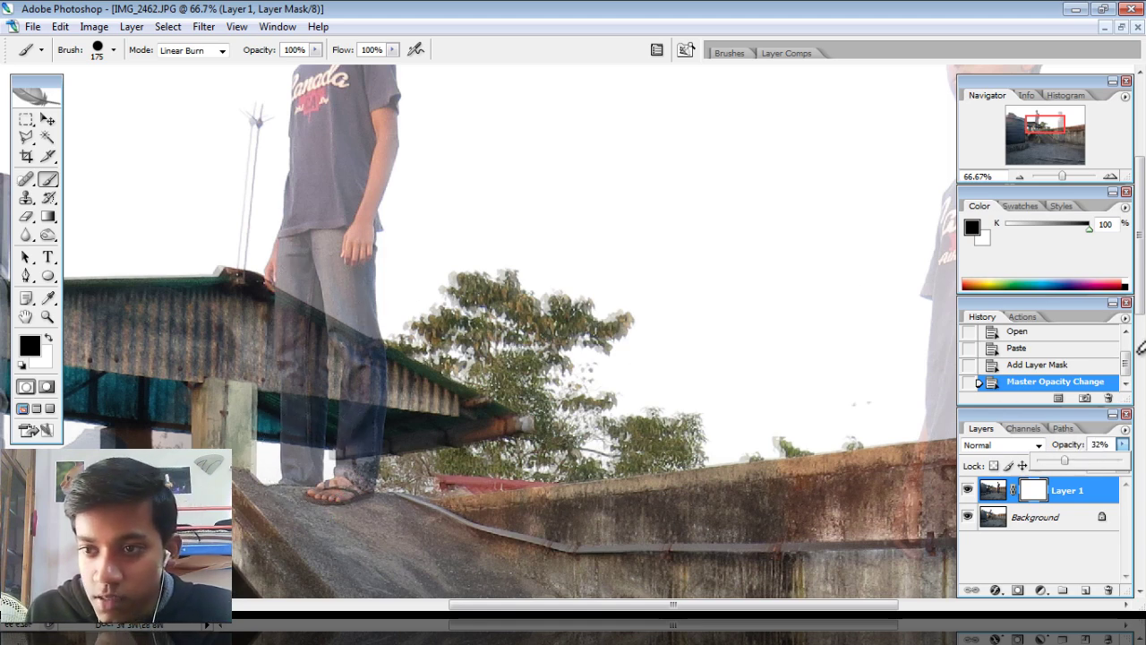
# Step: Paint black on Layer 1's mask over the figure standing on top of the concrete ramp, from head to feet, to reveal him
pyautogui.moveTo(1141, 358); pyautogui.dragTo(1141, 193)
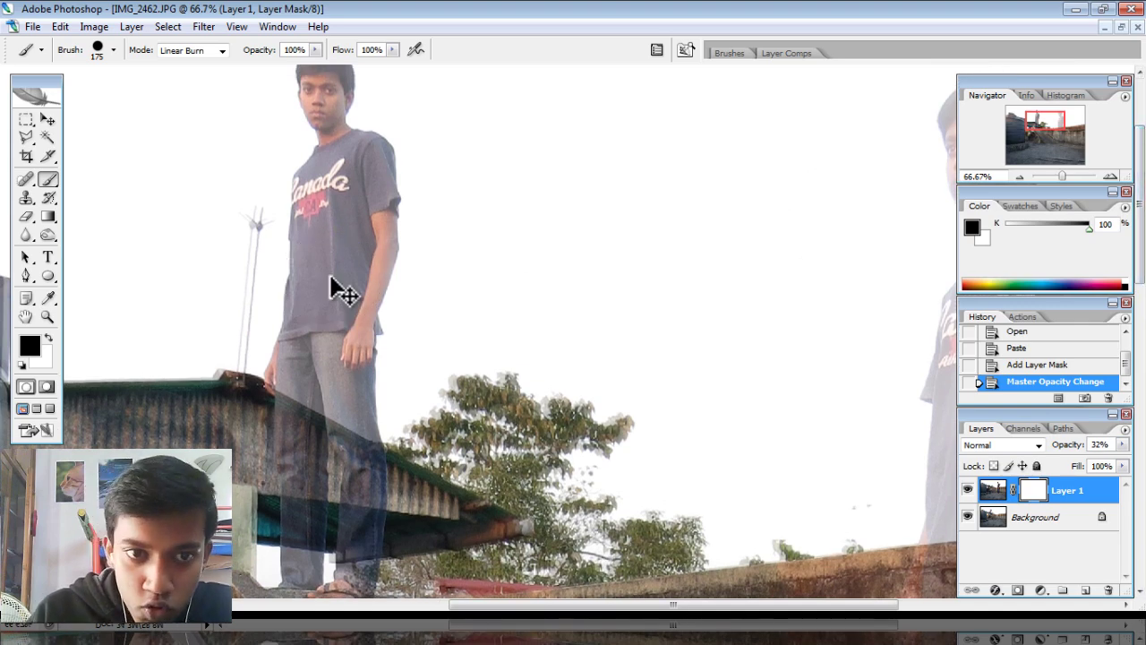
pyautogui.hotkey('ctrl', '-')
pyautogui.moveTo(384, 150)
pyautogui.mouseDown()
pyautogui.moveTo(381, 237)
pyautogui.moveTo(441, 204)
pyautogui.moveTo(433, 300)
pyautogui.moveTo(399, 324)
pyautogui.moveTo(382, 310)
pyautogui.moveTo(379, 286)
pyautogui.moveTo(370, 335)
pyautogui.moveTo(383, 413)
pyautogui.moveTo(417, 300)
pyautogui.moveTo(433, 432)
pyautogui.moveTo(409, 515)
pyautogui.moveTo(370, 498)
pyautogui.moveTo(367, 305)
pyautogui.mouseUp()
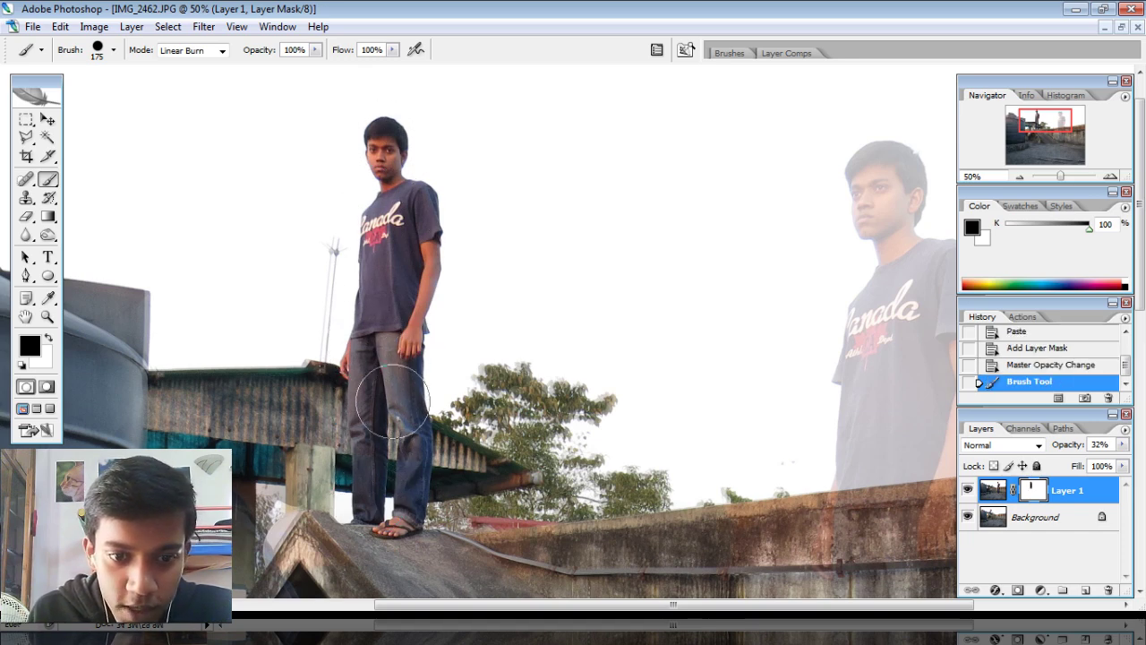
pyautogui.click(393, 401)
# Step: Restore Layer 1 to 100% opacity and inspect how the revealed figure blends into the whole composite
pyautogui.click(1122, 444)
pyautogui.moveTo(1069, 460); pyautogui.dragTo(1131, 464)
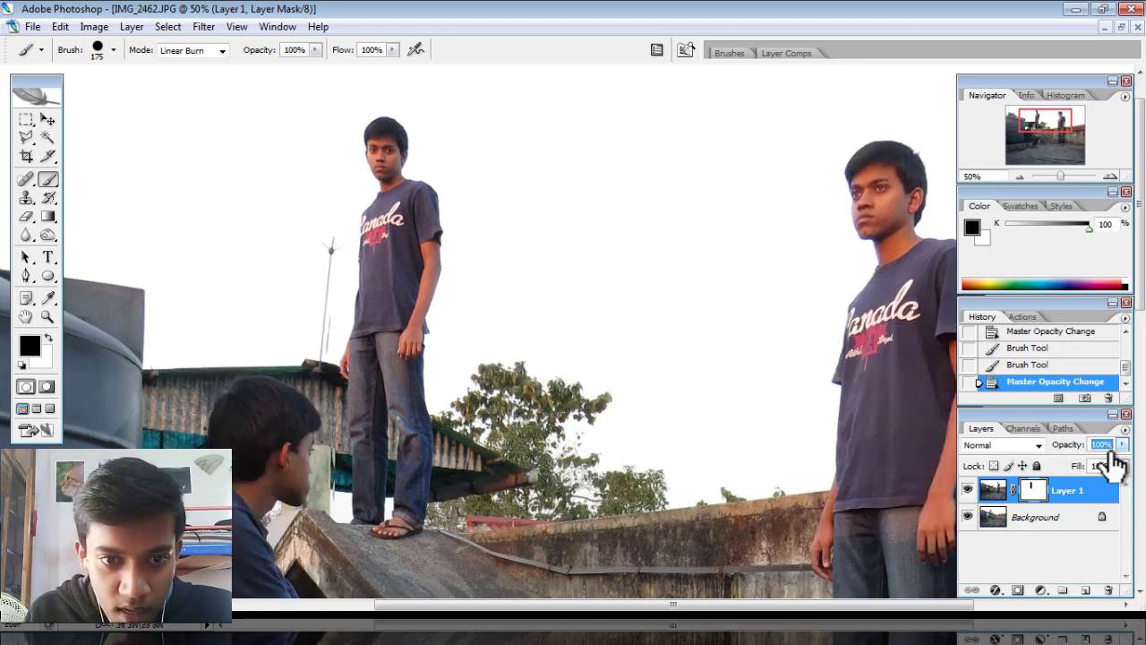
pyautogui.hotkey('ctrl', '+')
pyautogui.hotkey('ctrl', '+')
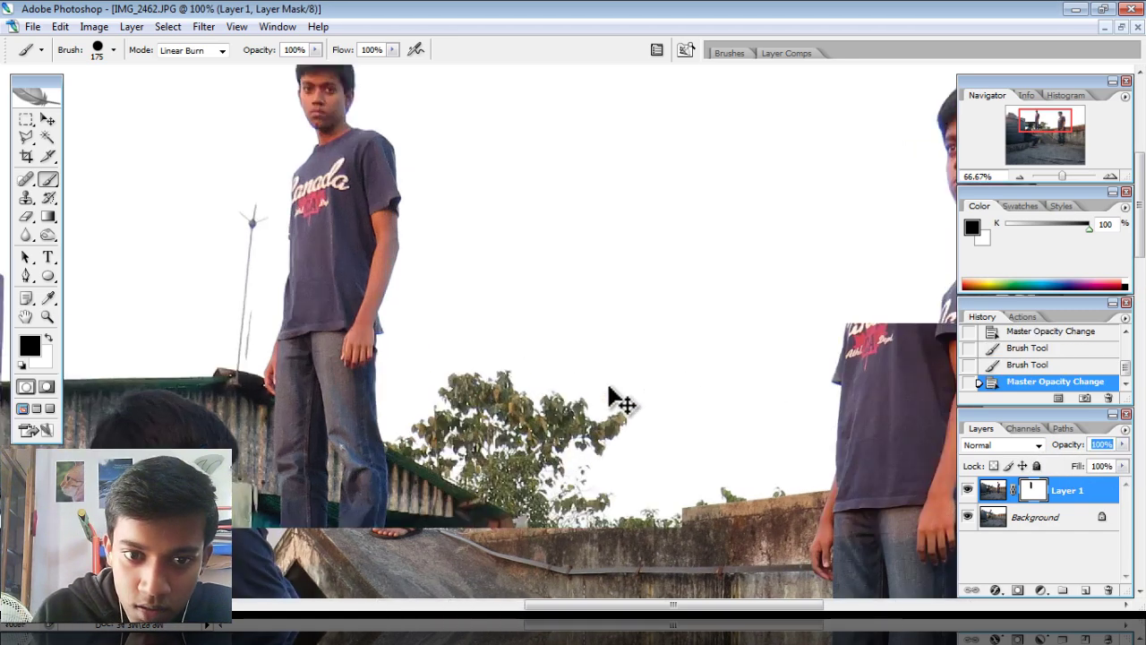
pyautogui.hotkey('ctrl', '-')
pyautogui.hotkey('ctrl', '-')
pyautogui.hotkey('ctrl', '-')
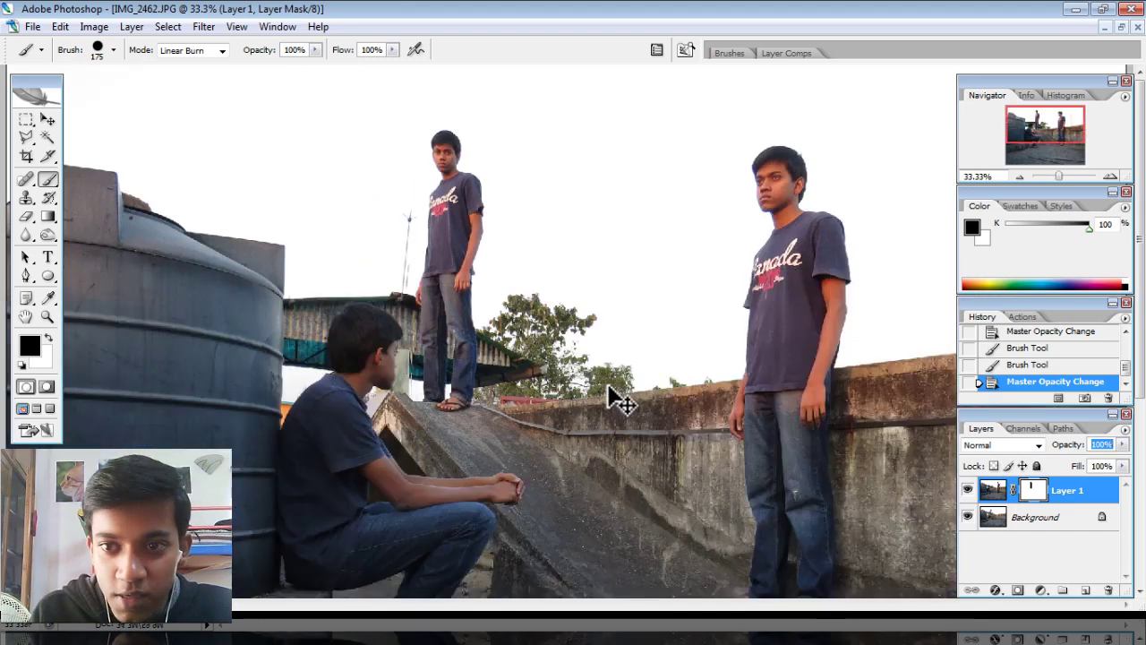
pyautogui.hotkey('ctrl', '-')
pyautogui.hotkey('ctrl', '-')
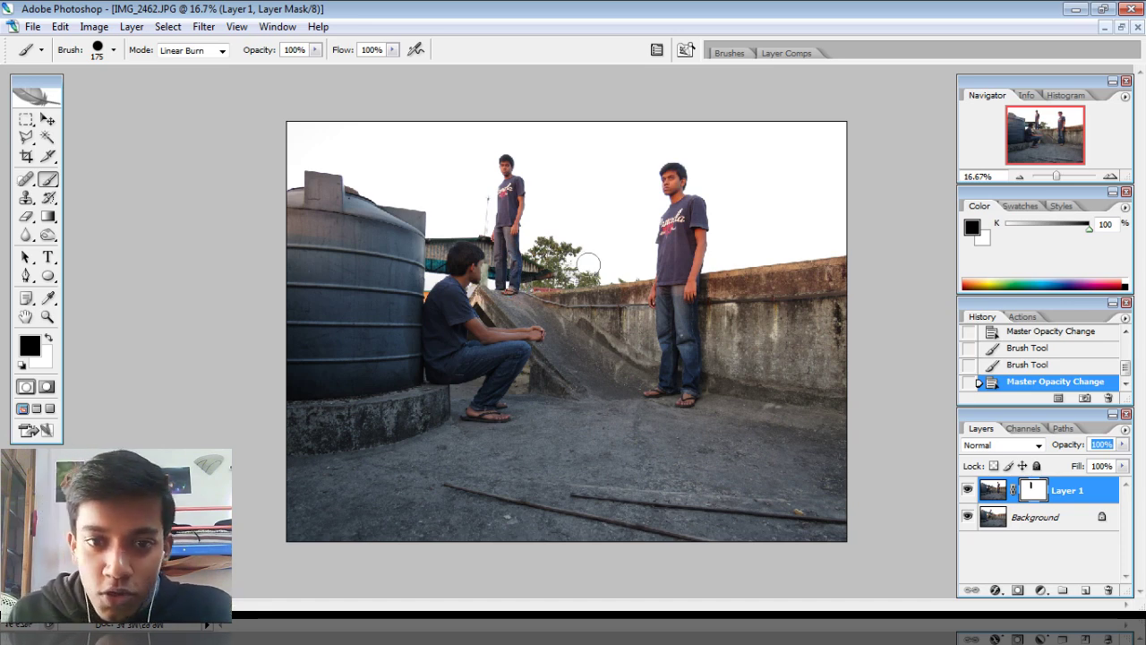
# Step: Flatten the composite and save it as a JPEG with quality 12 (Maximum) and the Baseline ("Standard") format option
pyautogui.rightClick(1078, 487)
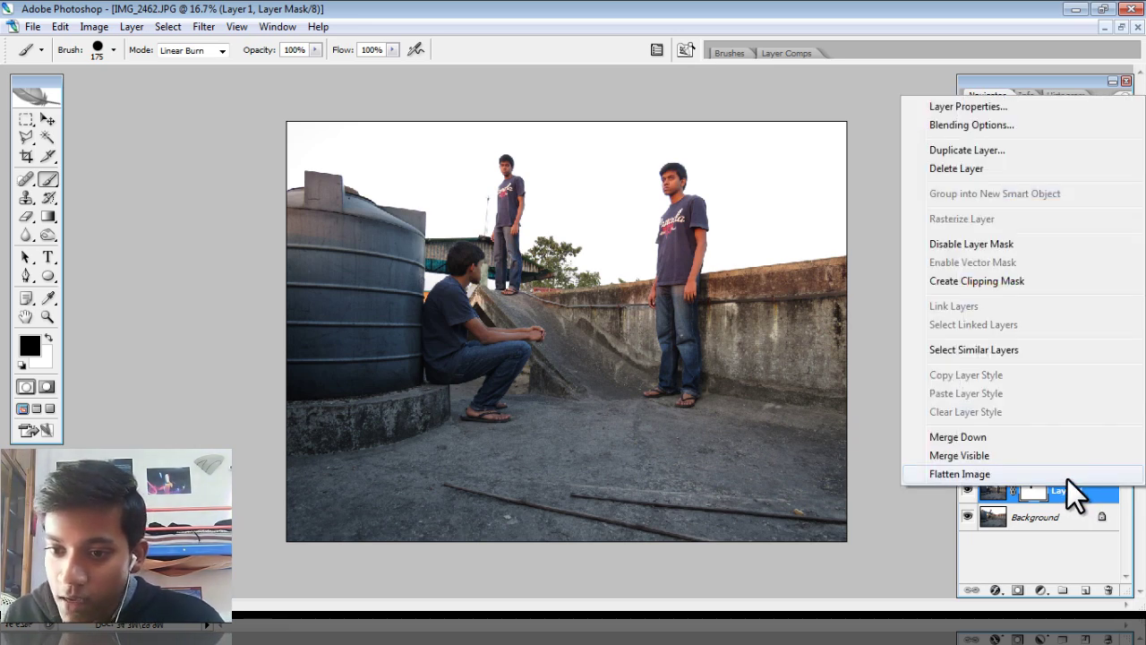
pyautogui.click(1067, 477)
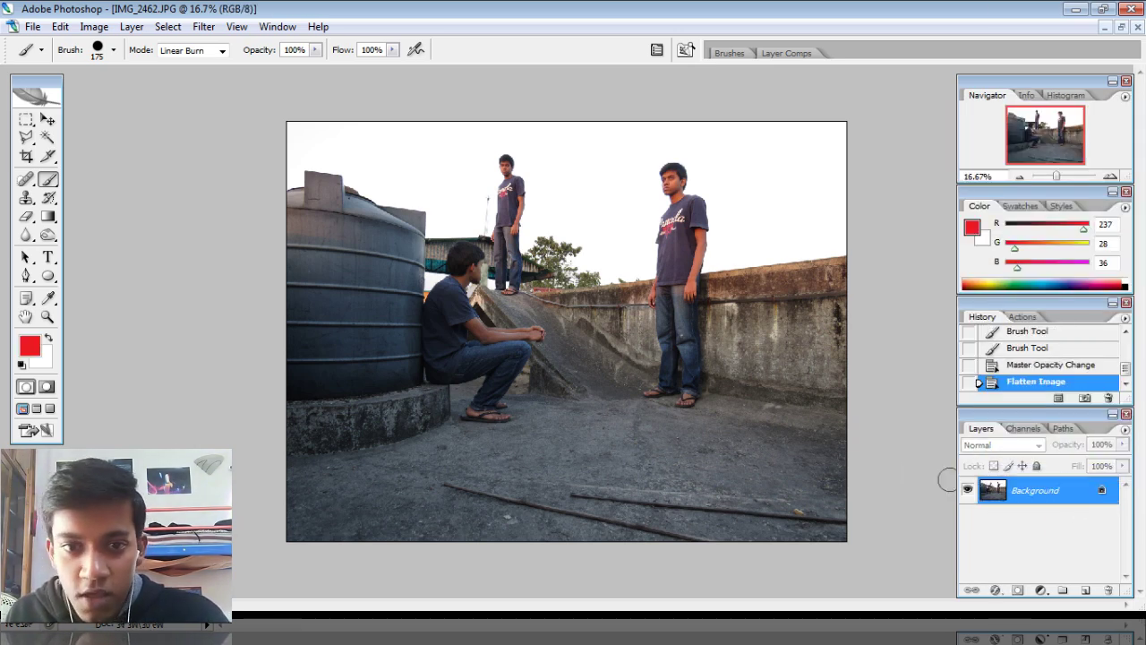
pyautogui.hotkey('ctrl', 's')
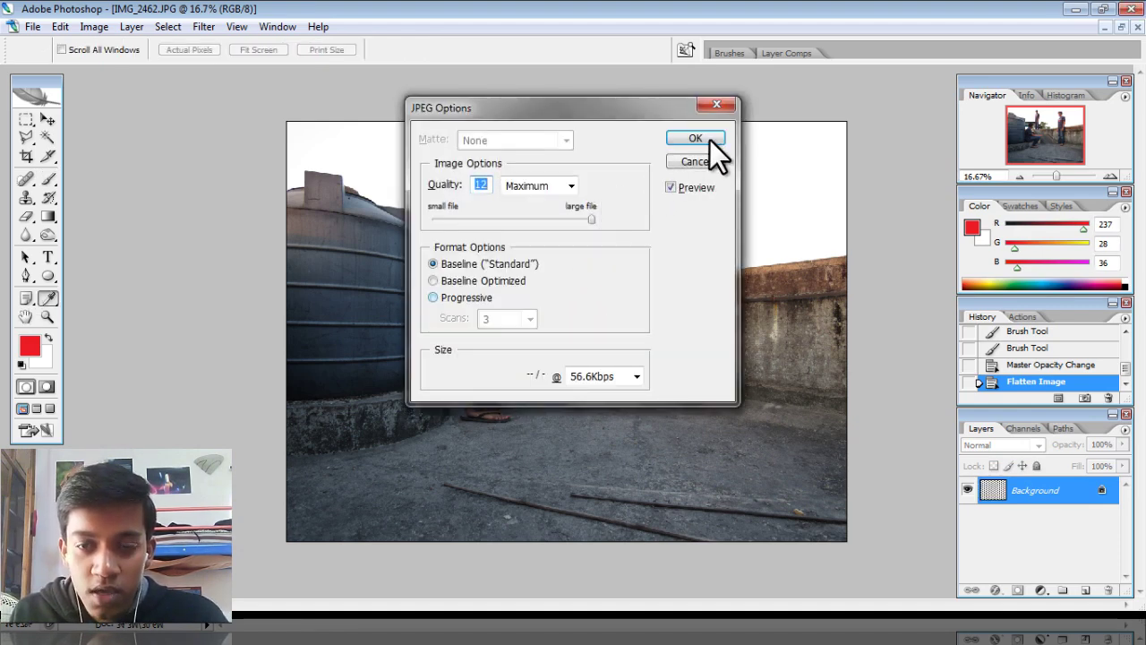
pyautogui.click(696, 139)
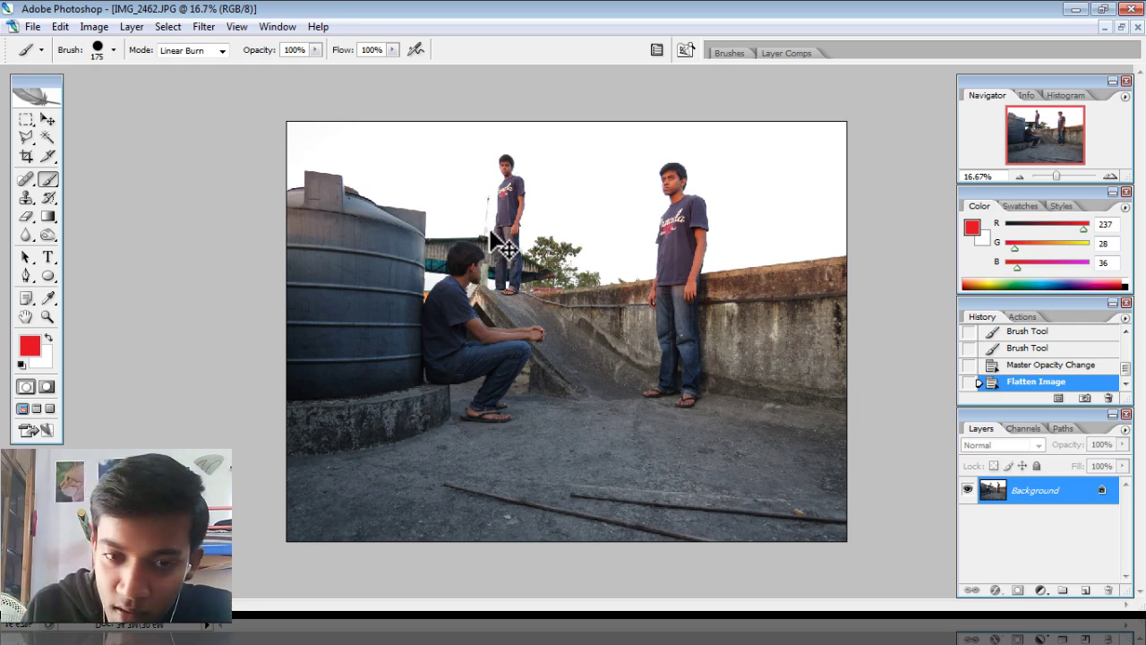
pyautogui.hotkey('ctrl', '+')
pyautogui.hotkey('ctrl', '+')
pyautogui.hotkey('ctrl', '-')
pyautogui.hotkey('ctrl', '-')
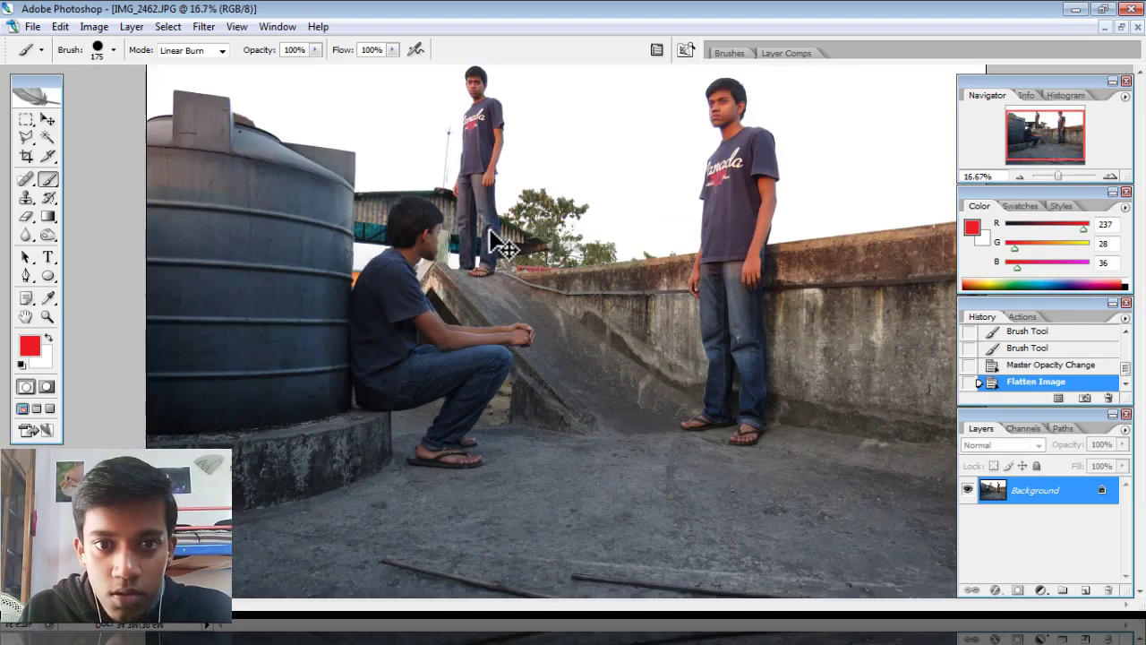